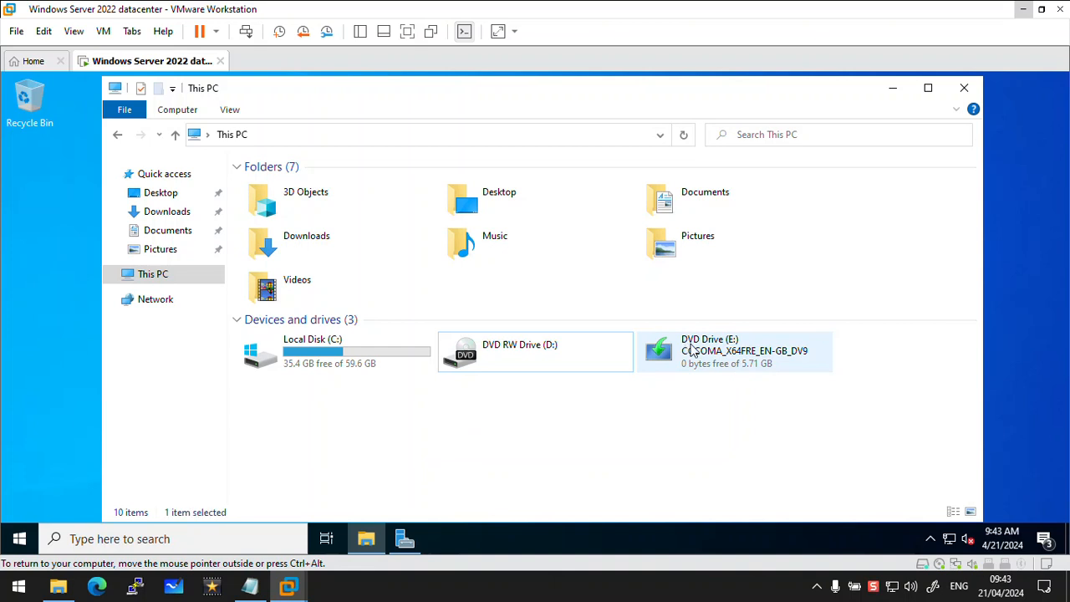
Begin adding roles and features in Server Manager, using a role-based installation on the Windows Server 2022 Datacenter server from the pool
left_click(526, 465)
left_click(410, 539)
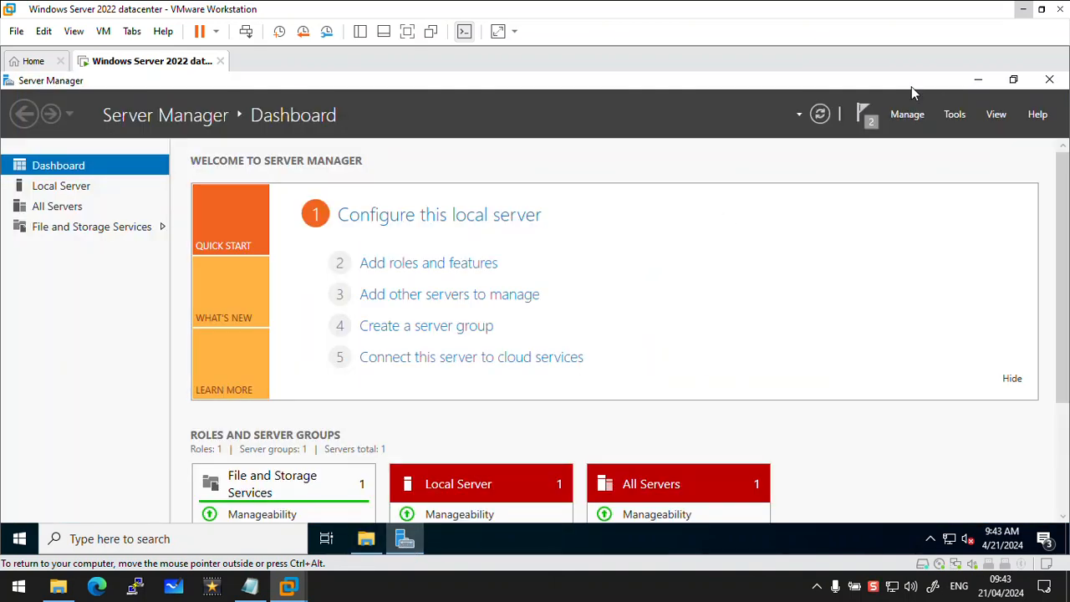
left_click(907, 115)
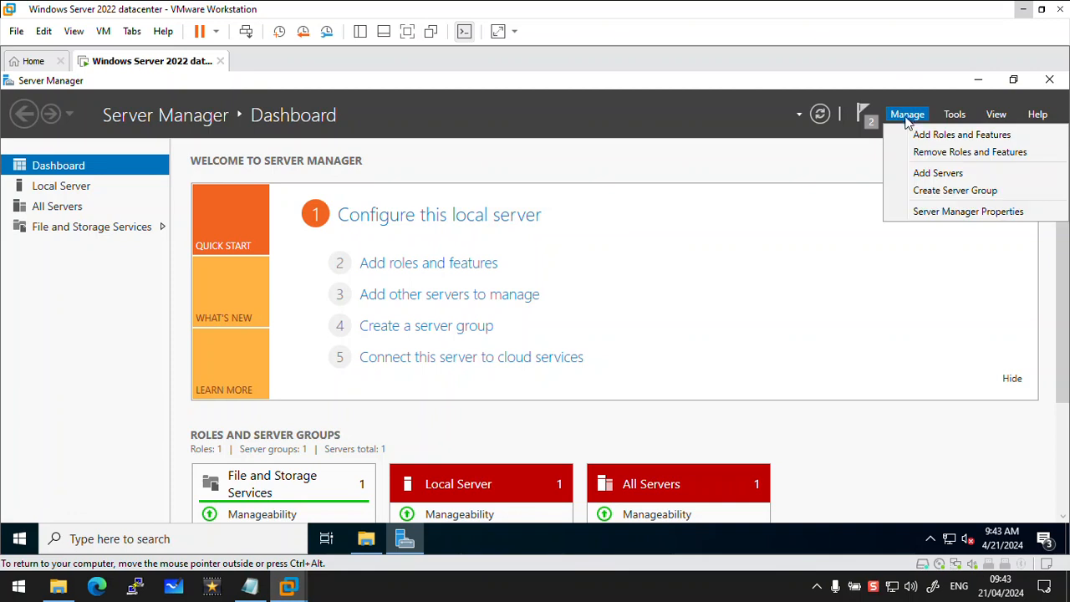
left_click(921, 134)
left_click_drag(488, 125, 640, 87)
left_click(617, 492)
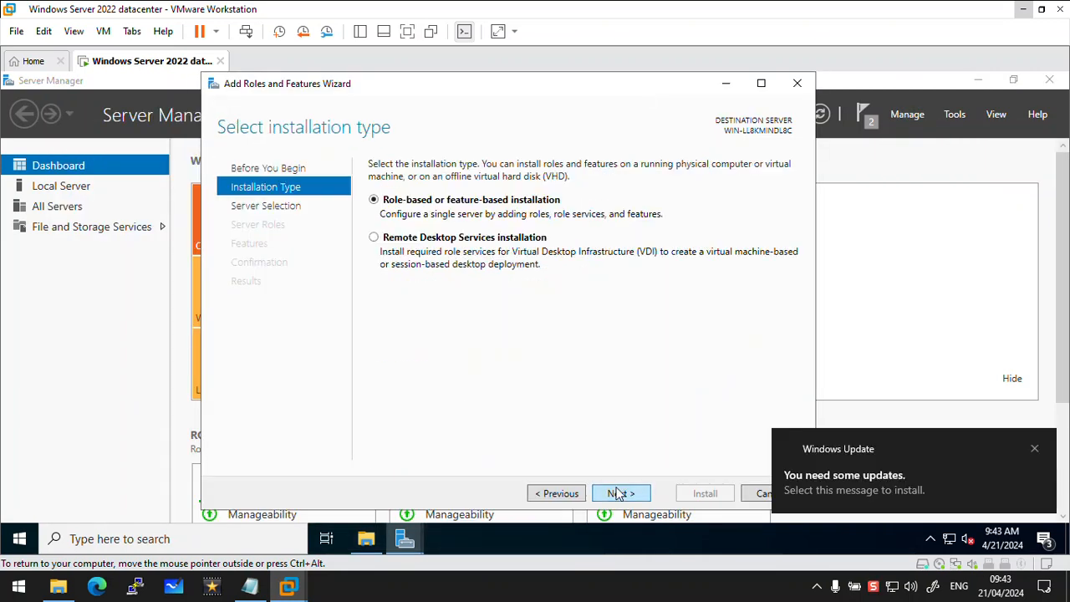
left_click(618, 493)
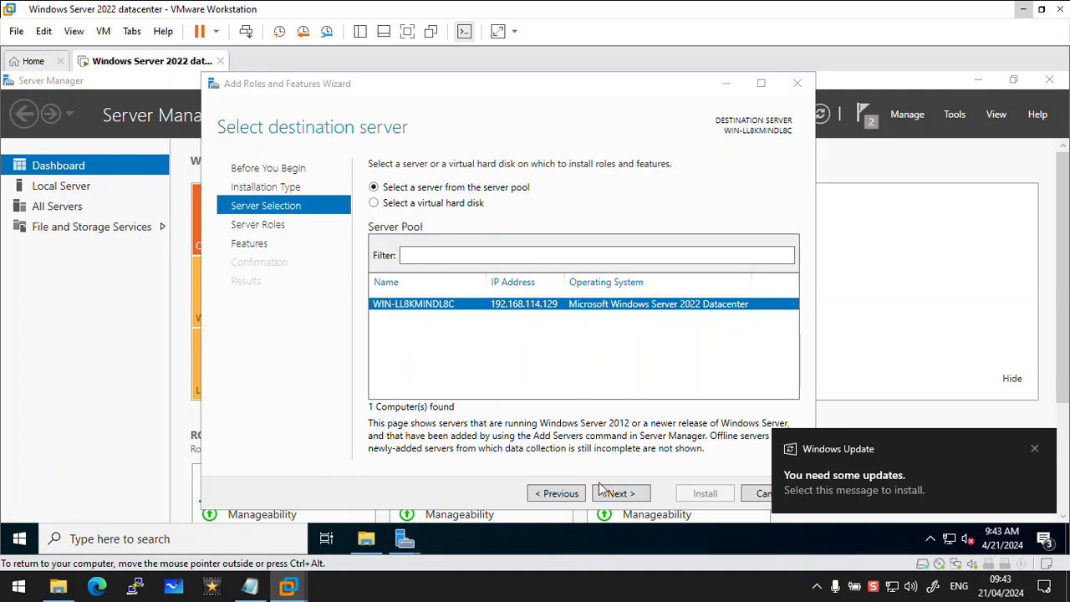
left_click(633, 494)
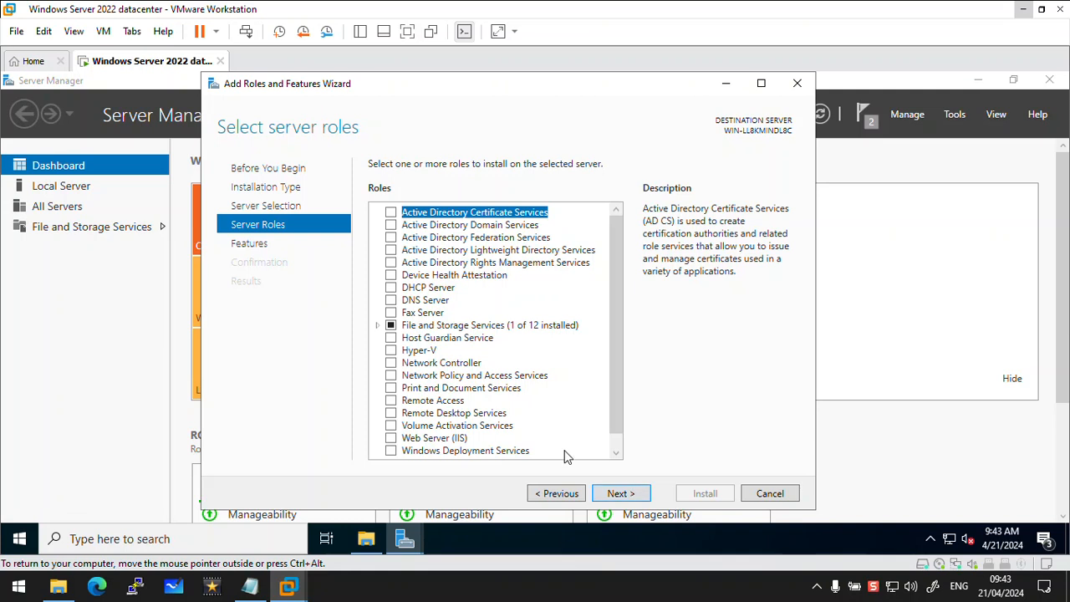
Select the Windows Deployment Services server role and add its required features, including the management tools
left_click(391, 451)
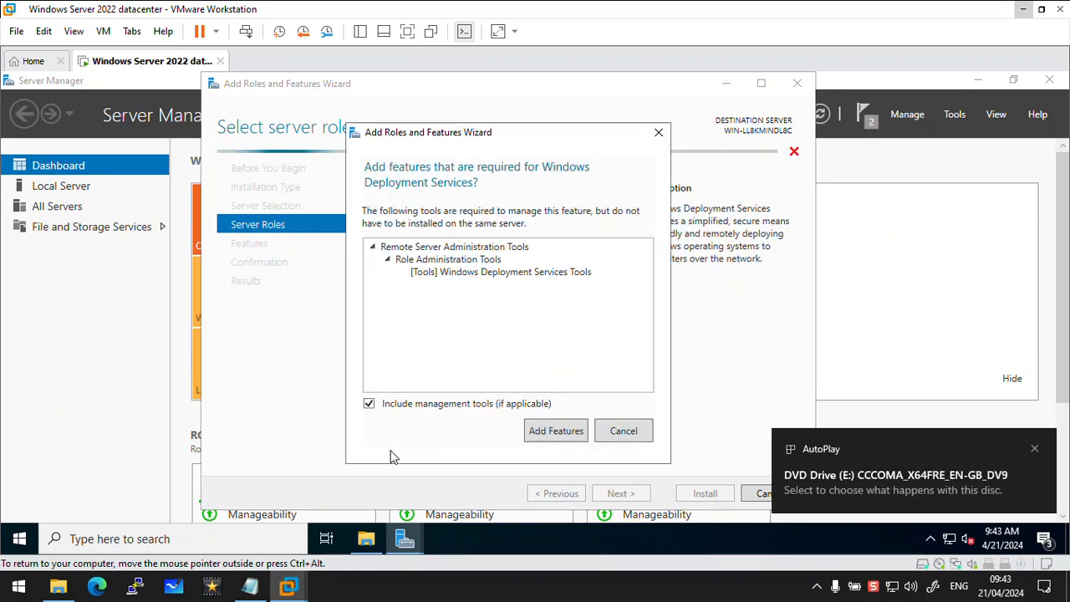
left_click(562, 433)
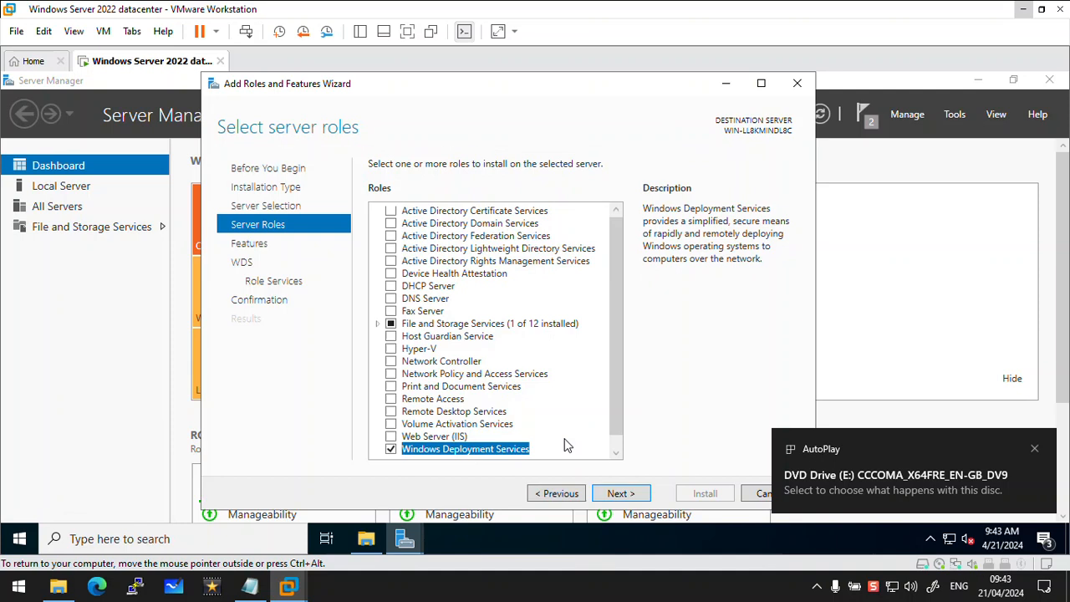
left_click(618, 495)
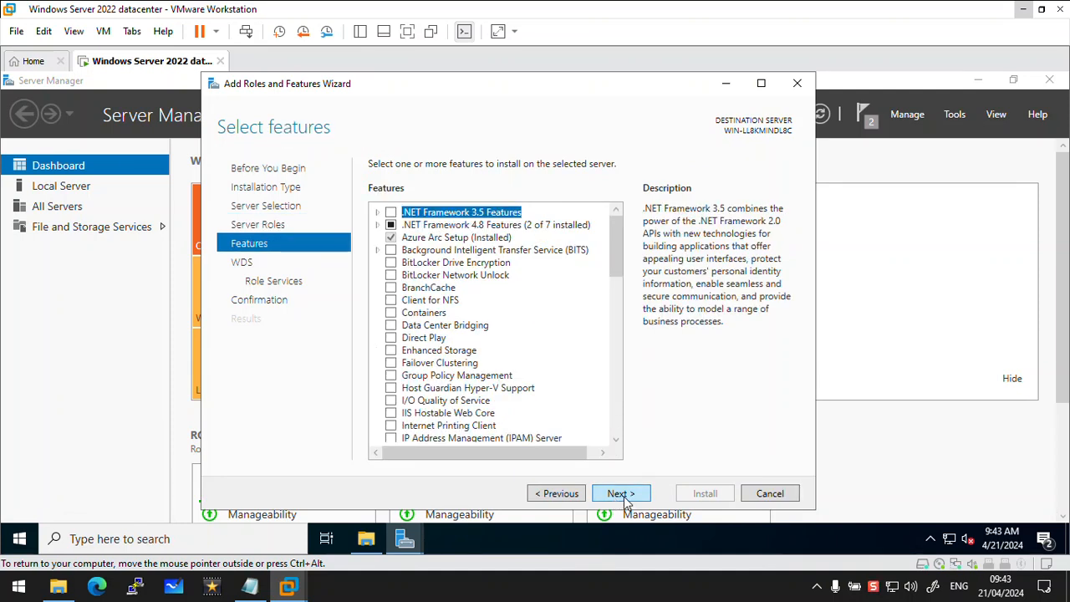
Install the role with the Deployment Server and Transport Server role services and no extra features, then close the wizard
left_click(620, 494)
left_click(620, 494)
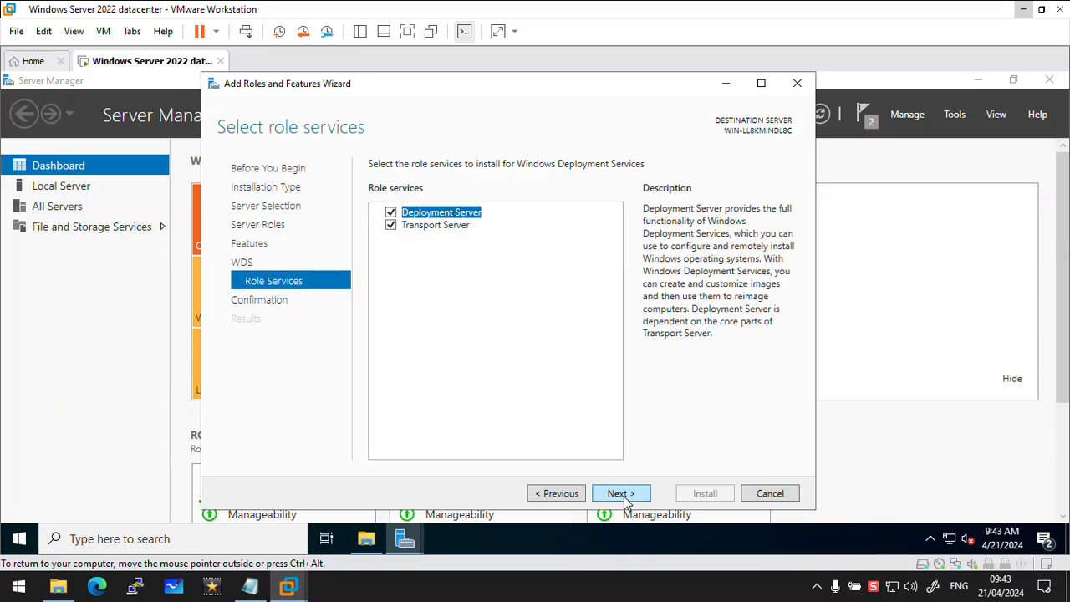
left_click(622, 494)
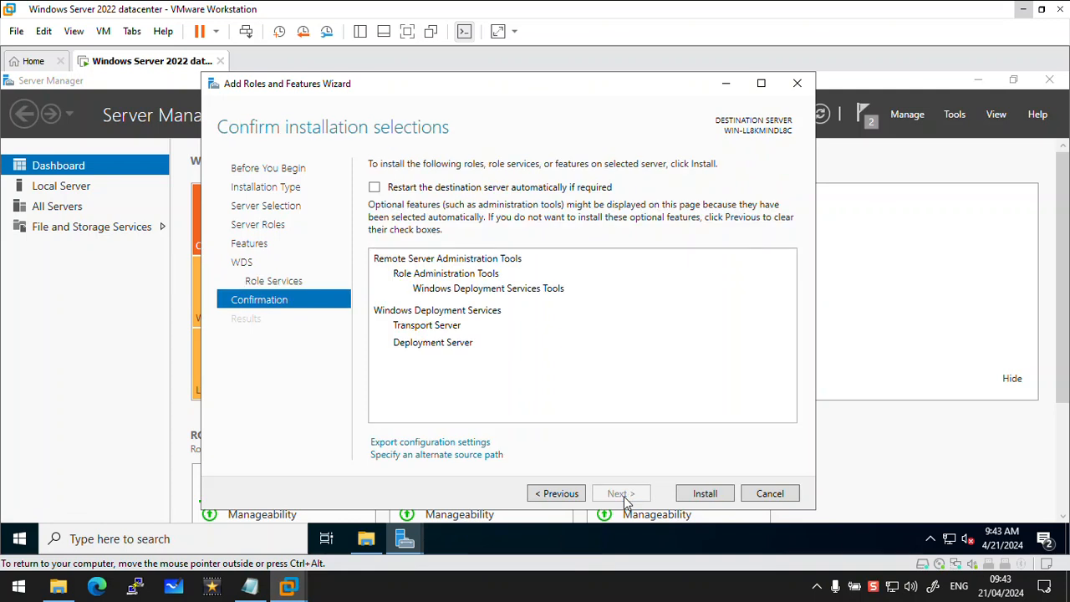
left_click(688, 494)
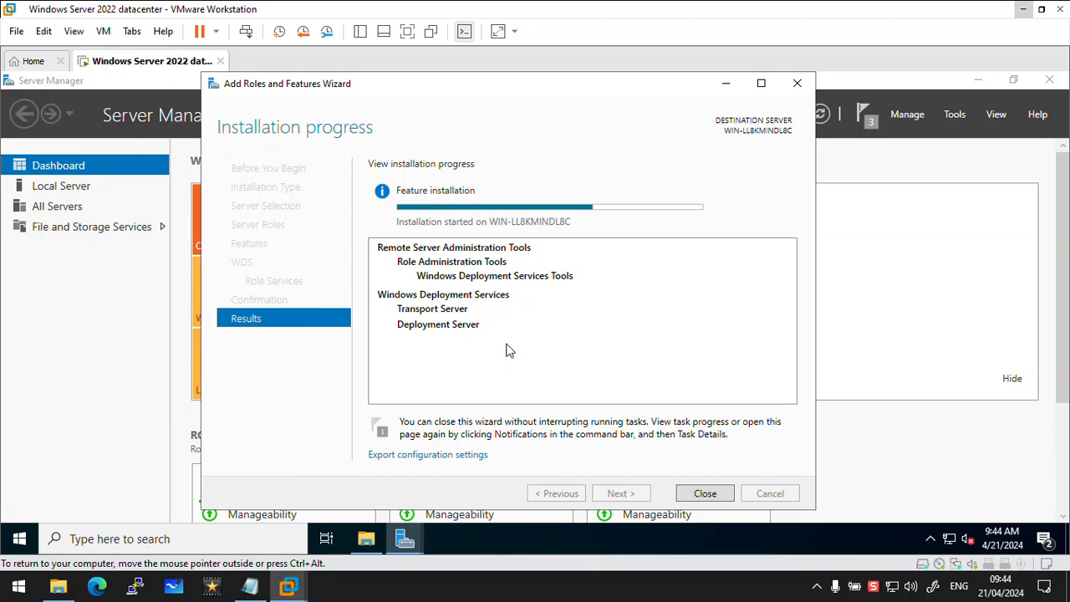
mouse_move(620, 216)
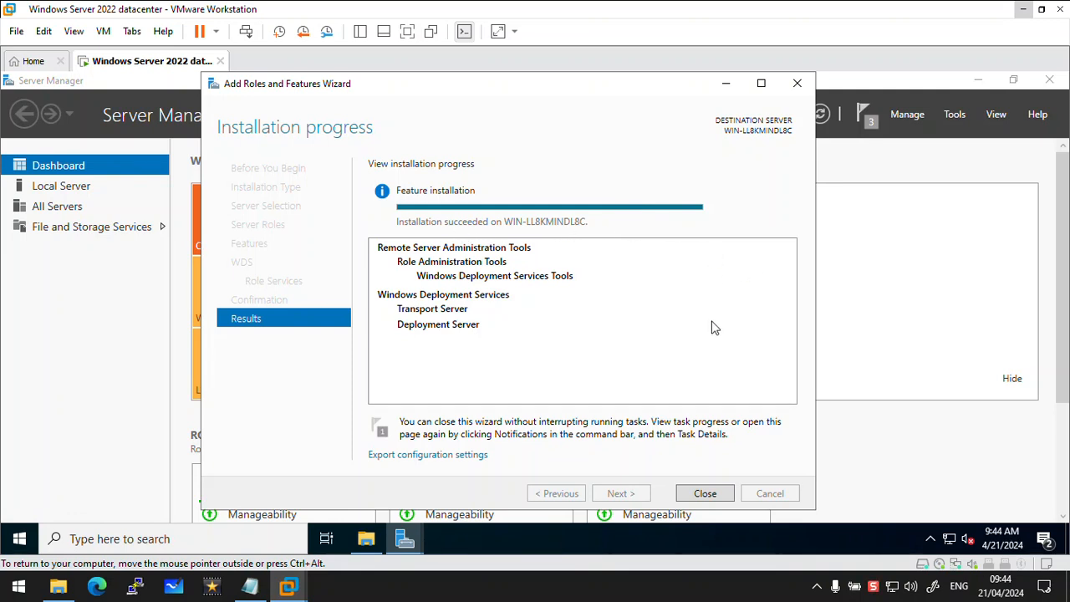
left_click(705, 494)
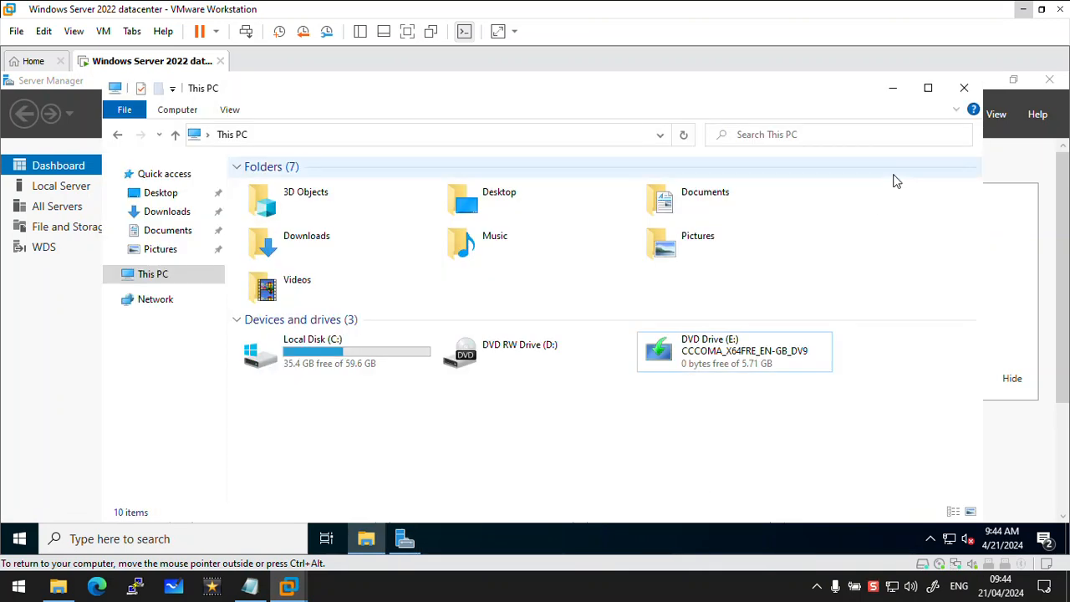
Open the Windows Deployment Services console from Server Manager and clear the other windows covering it
left_click(954, 114)
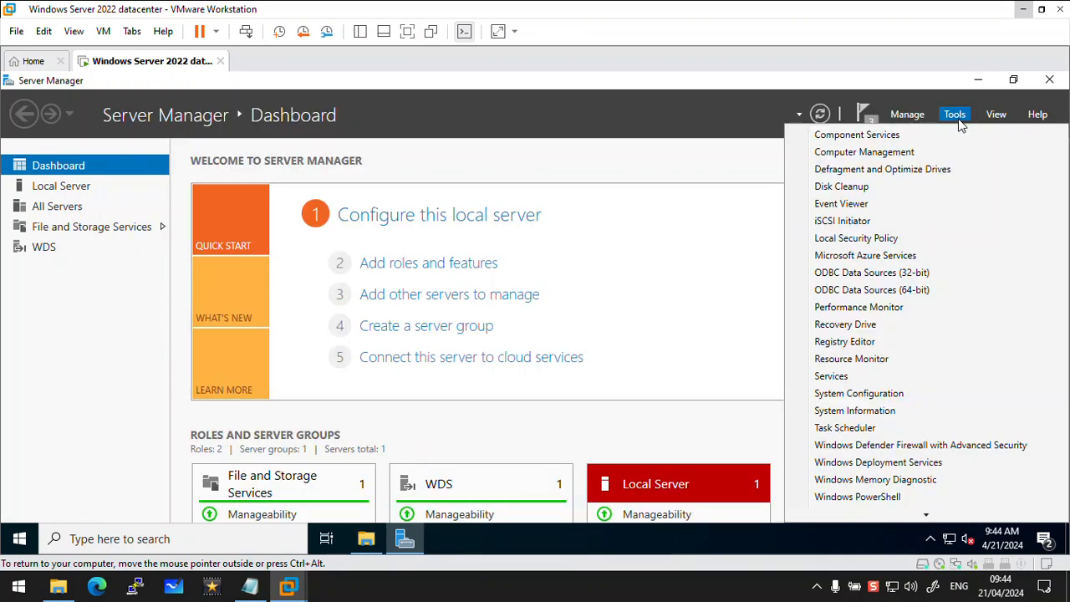
left_click(876, 464)
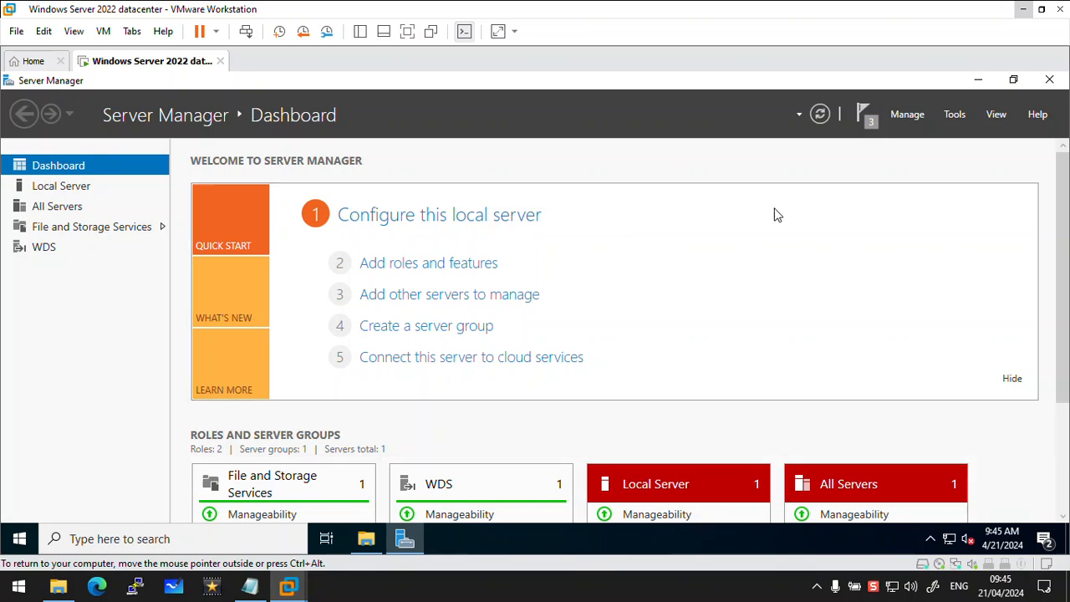
left_click(978, 81)
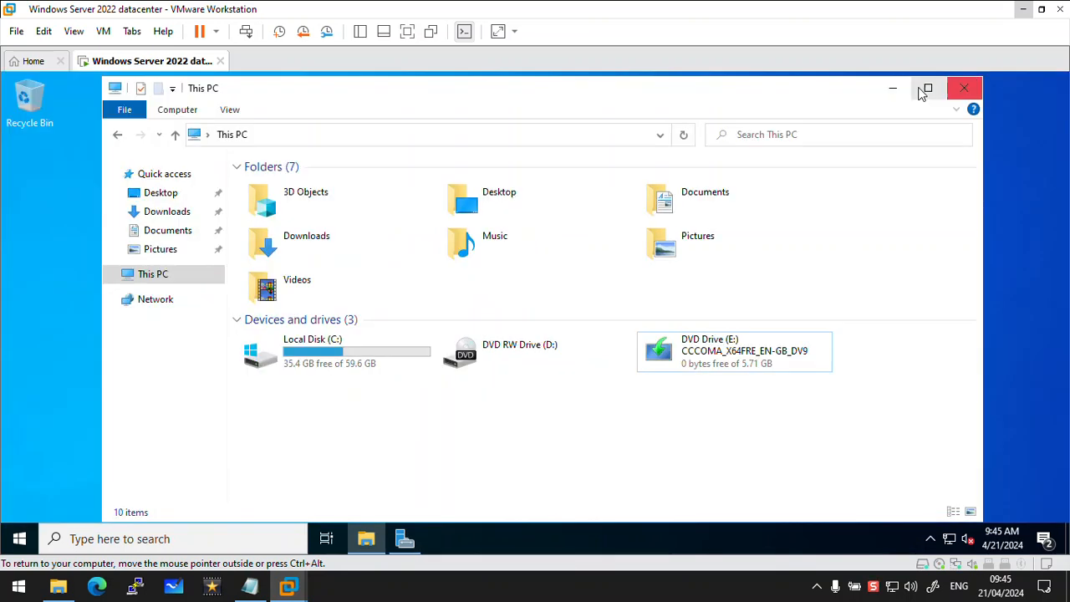
left_click(892, 88)
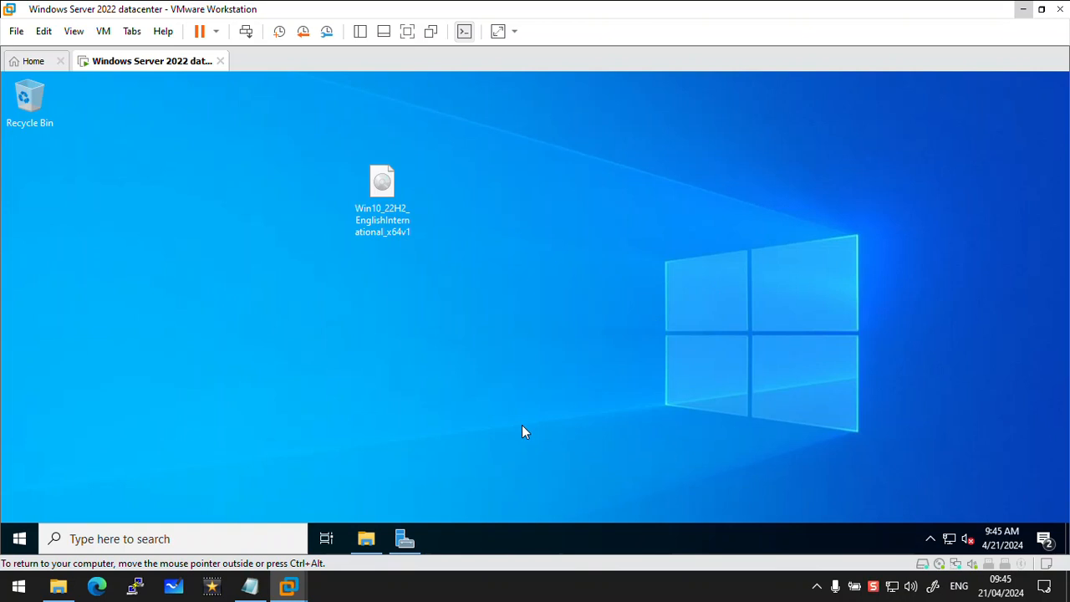
left_click(406, 538)
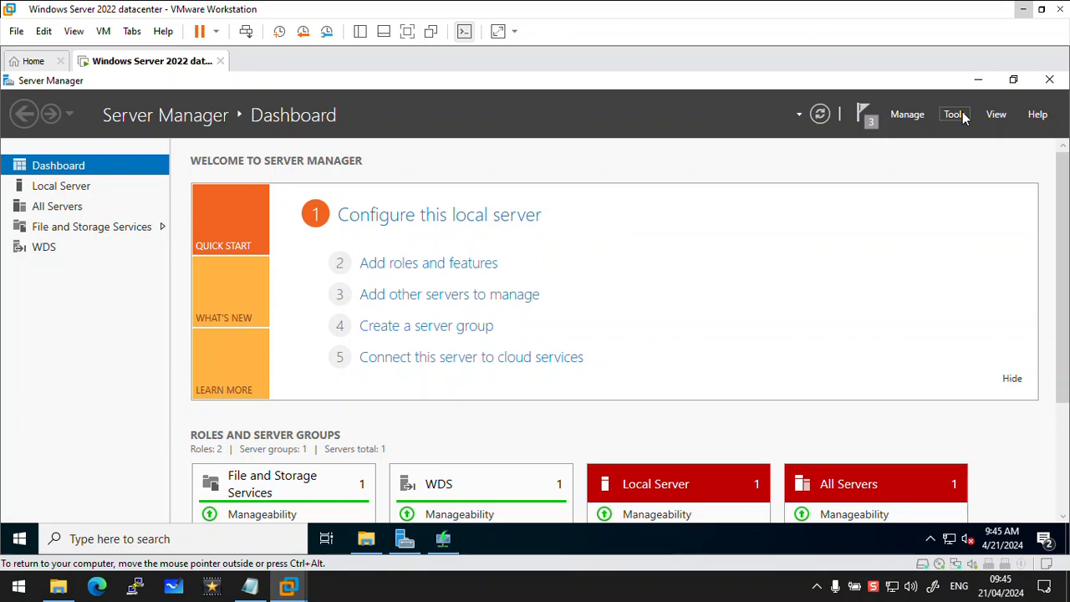
left_click(974, 78)
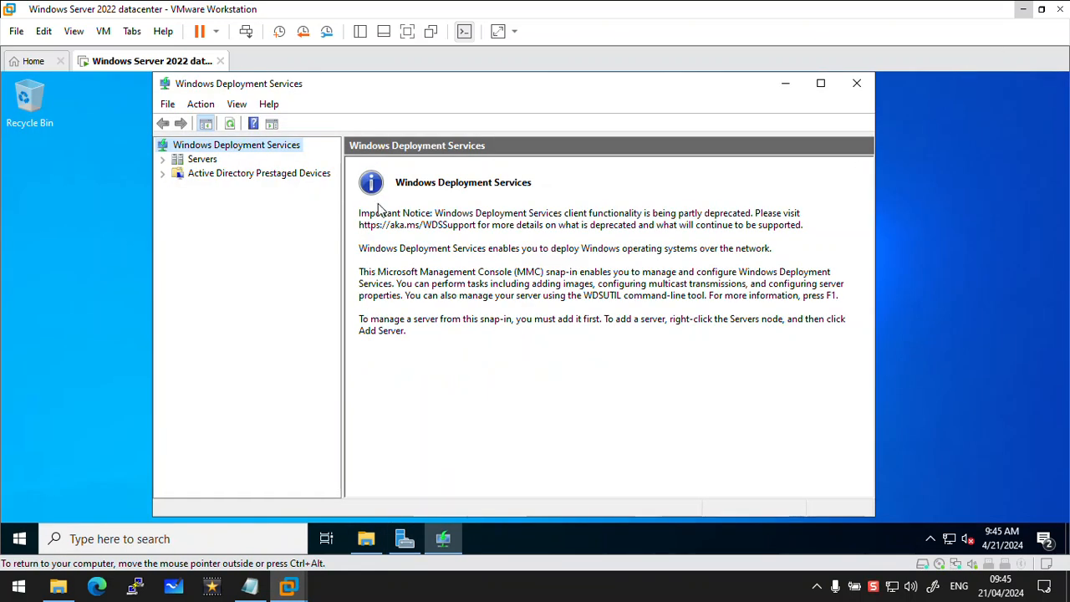
Start configuring the listed WIN-LL8KMINDL8C deployment server and set it up as a standalone server
left_click(163, 163)
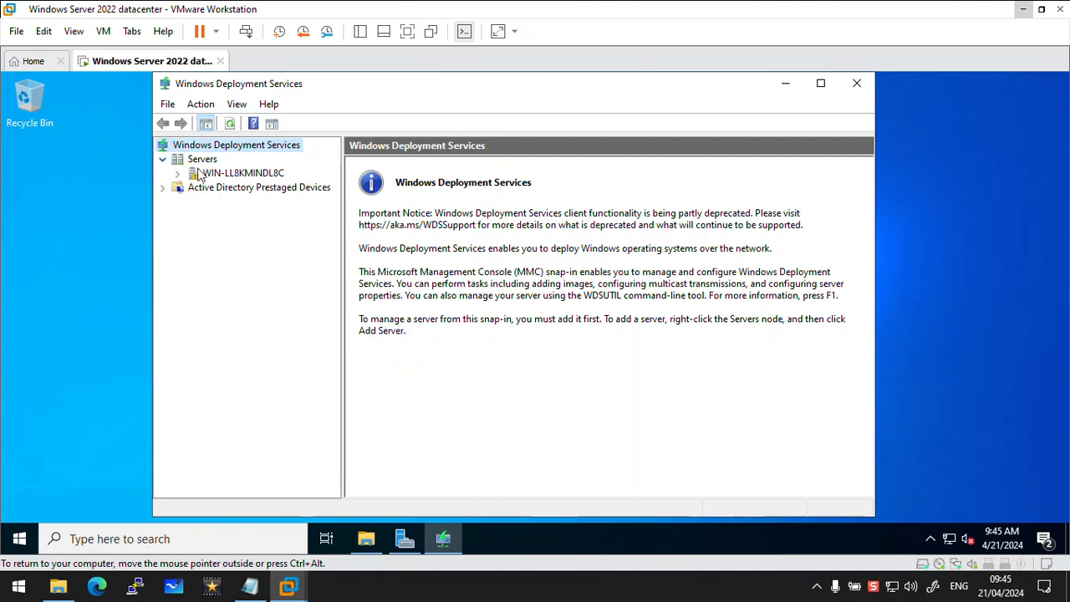
right_click(215, 173)
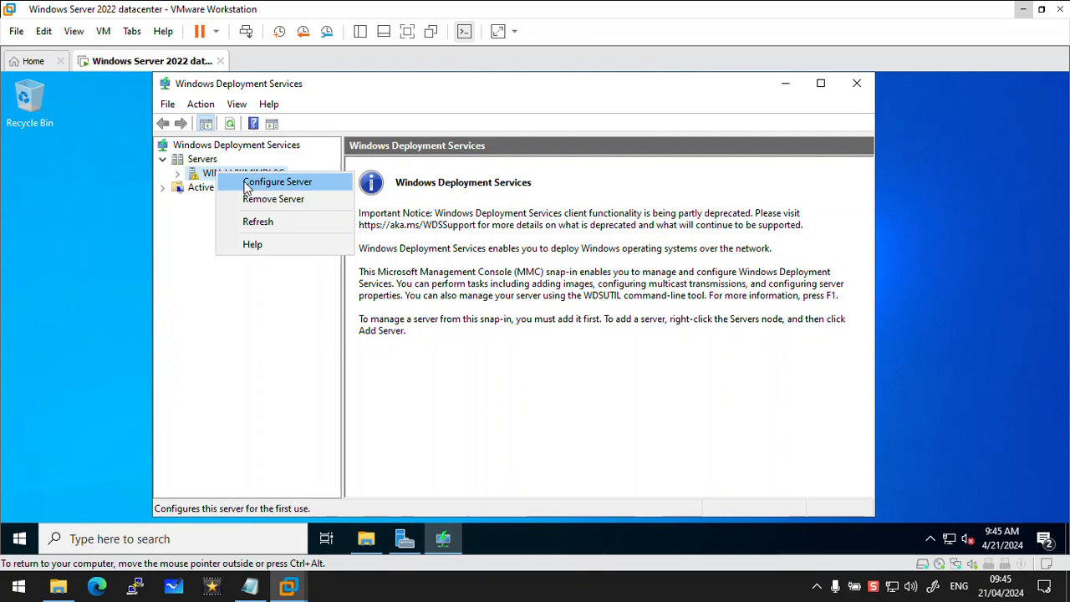
left_click(245, 184)
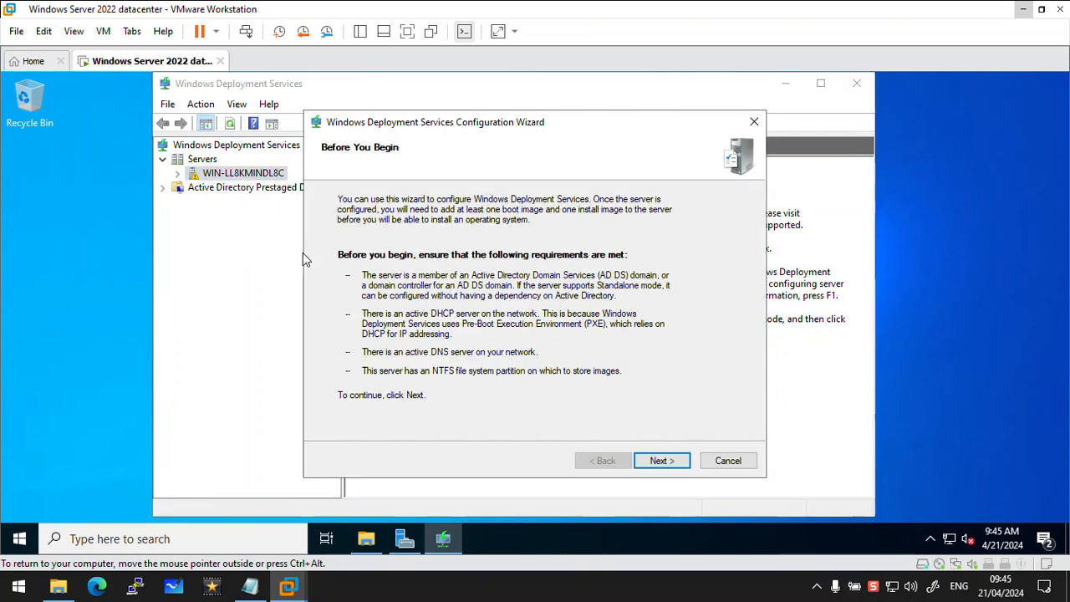
left_click(660, 459)
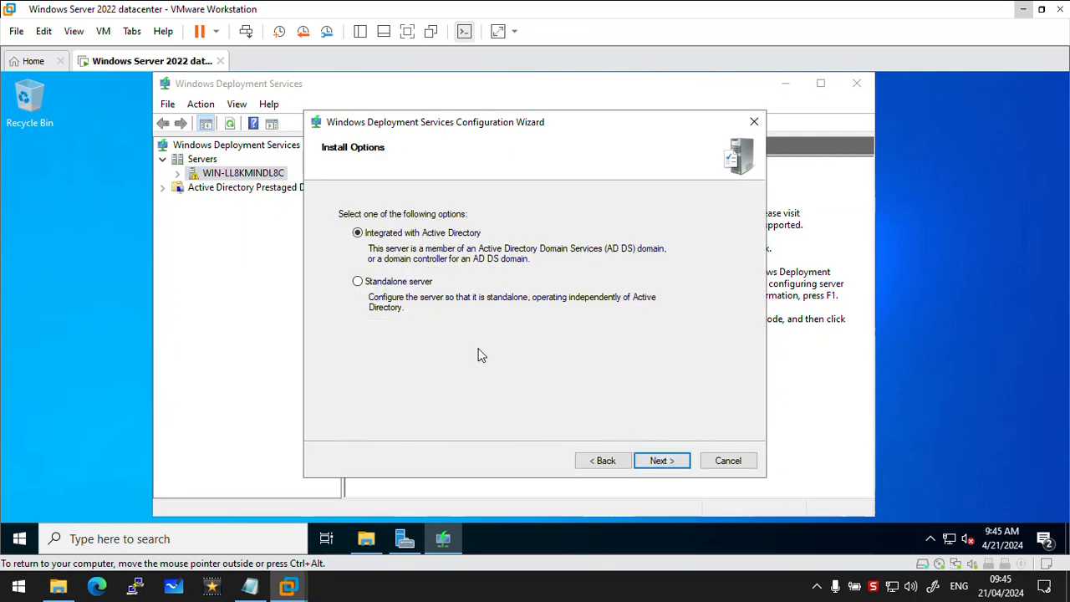
left_click(372, 287)
left_click(660, 460)
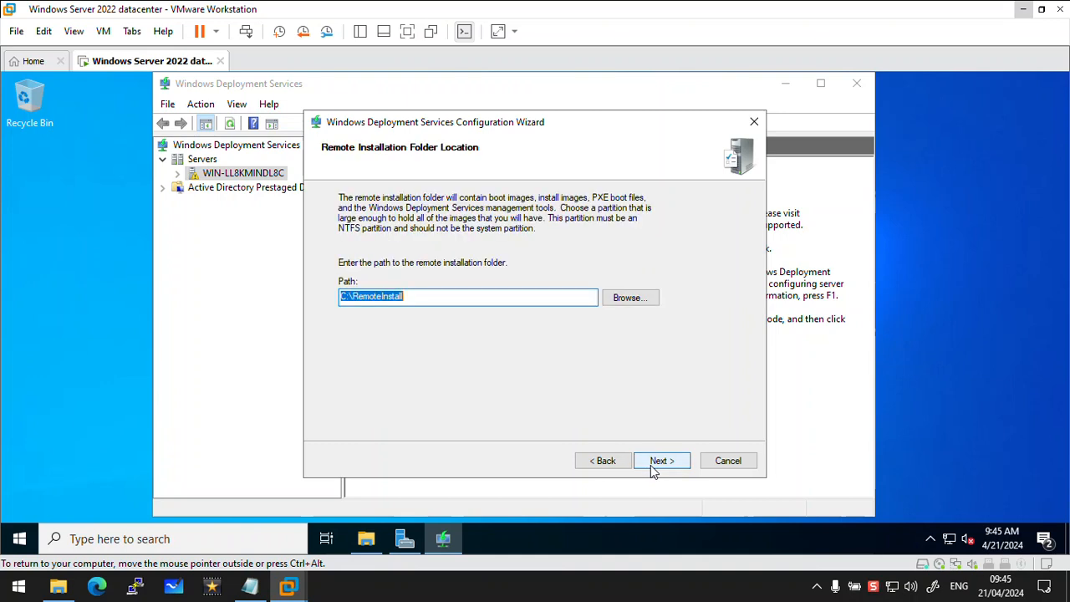
Finish the server configuration with C:\RemoteInstall as the remote installation folder and PXE responding to all client computers, known and unknown
left_click(651, 465)
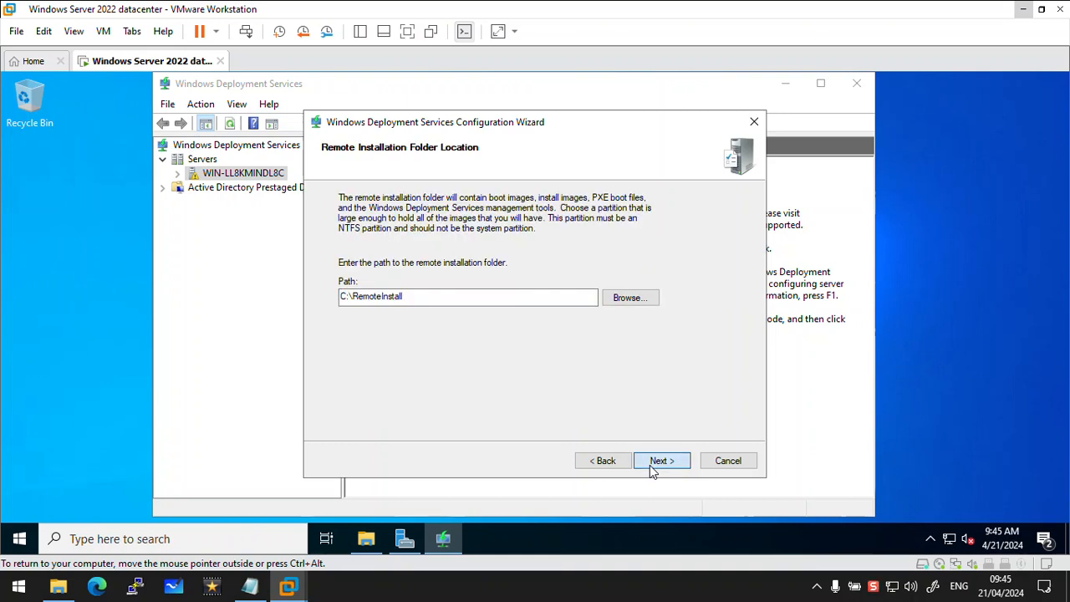
left_click(605, 357)
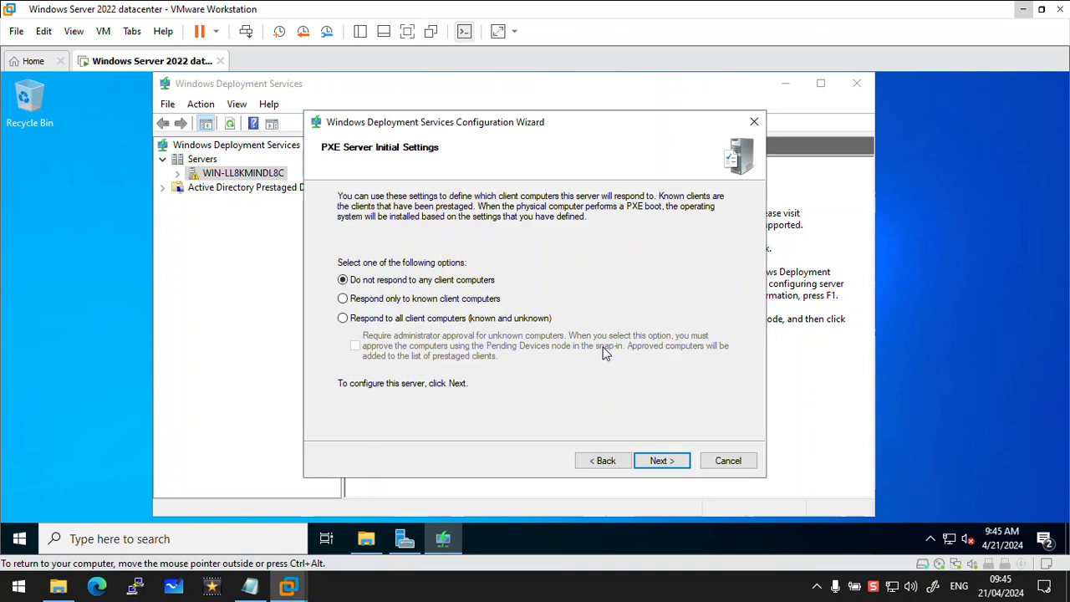
left_click(343, 318)
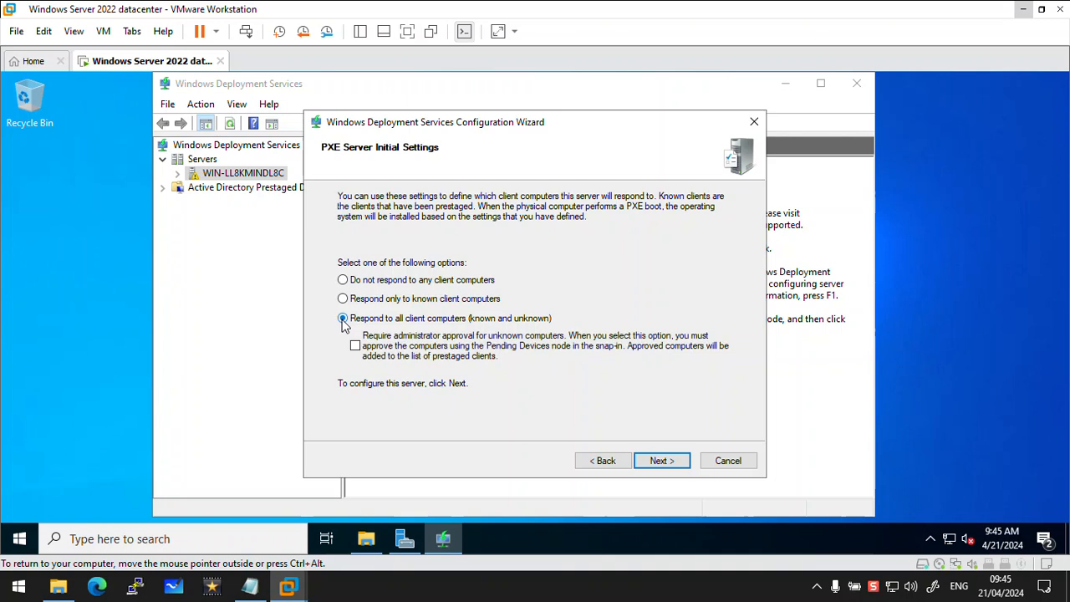
left_click(661, 462)
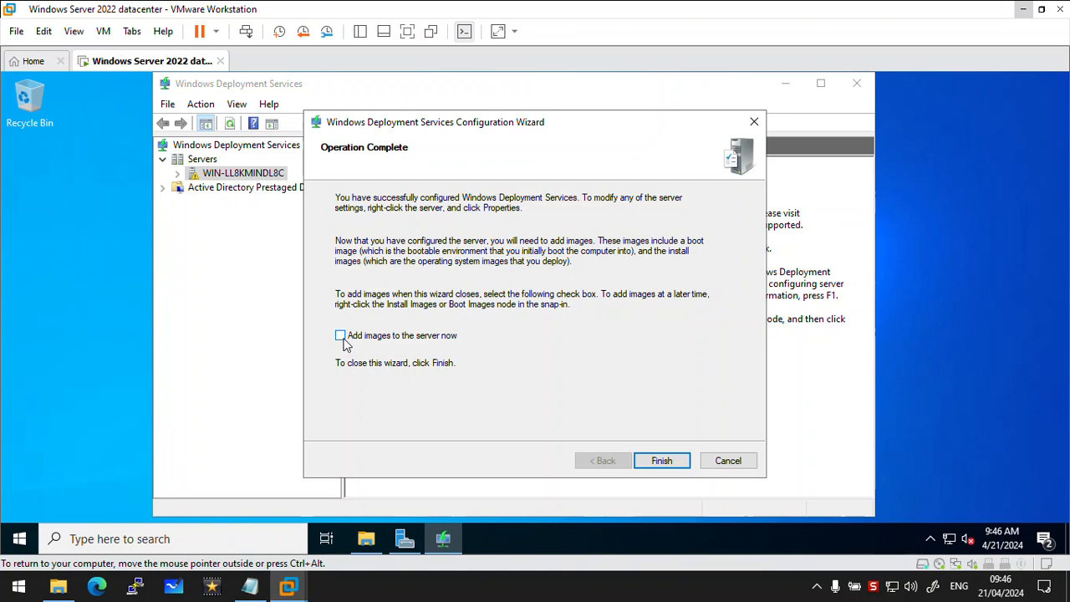
left_click(656, 461)
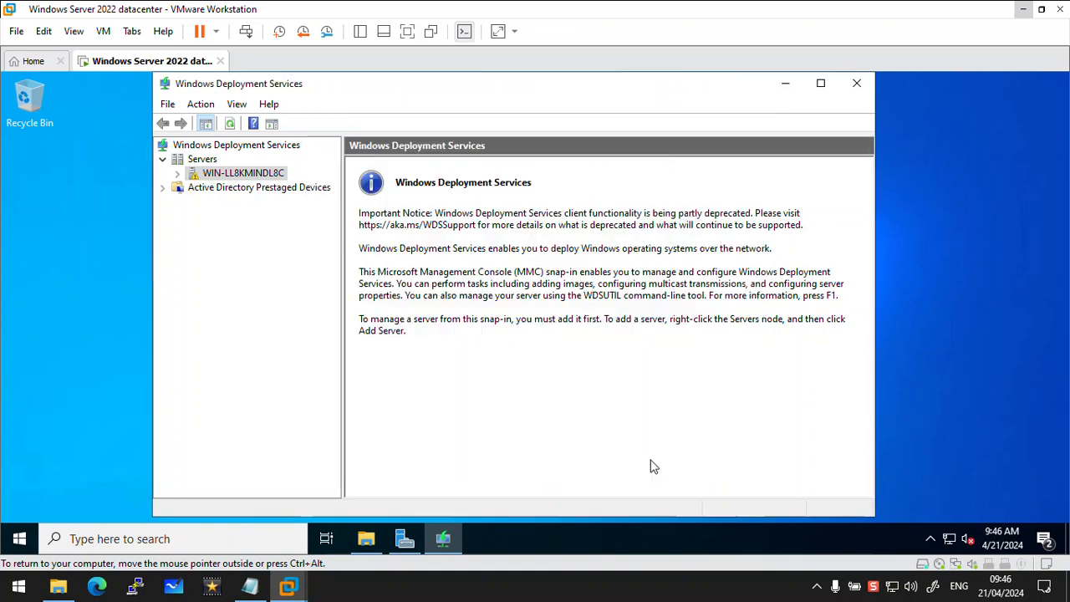
Start adding a boot image to the WIN-LL8KMINDL8C server, using boot.wim from the sources folder of the E: DVD drive
left_click(175, 173)
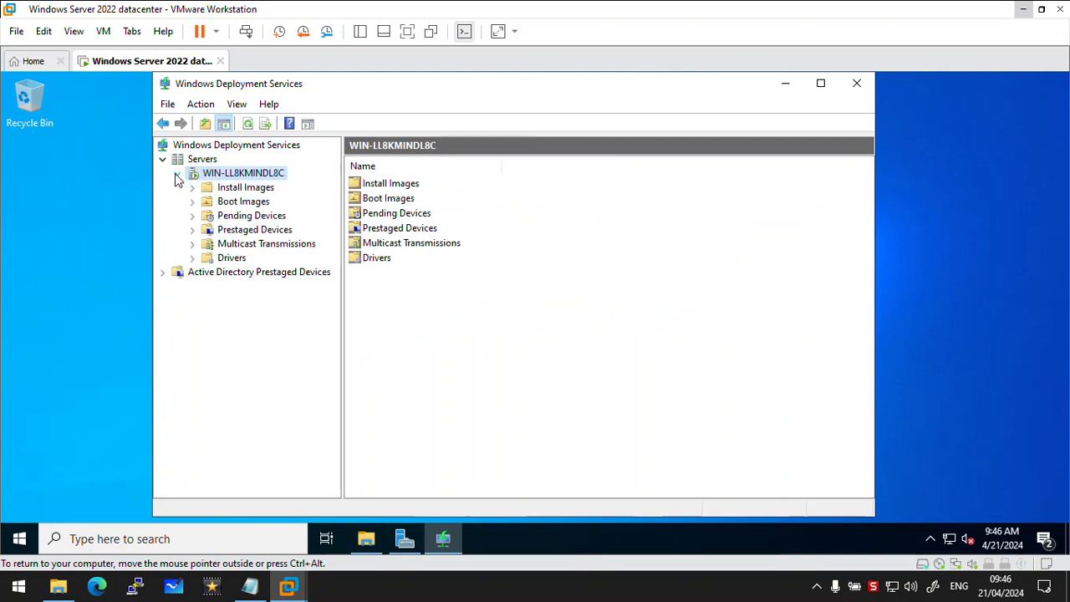
right_click(241, 207)
left_click(264, 215)
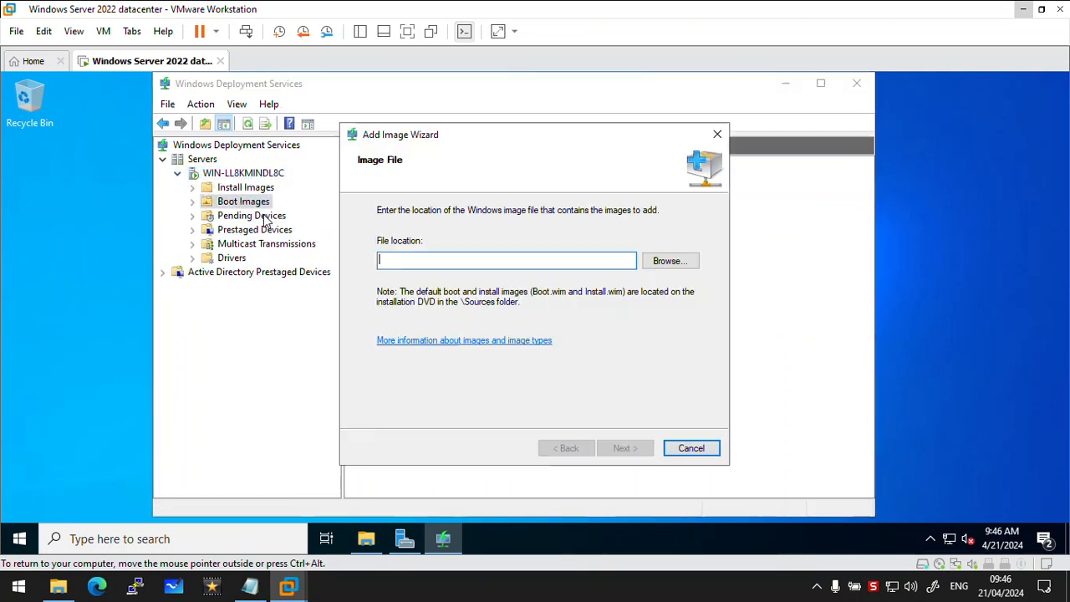
left_click(666, 270)
left_click(661, 263)
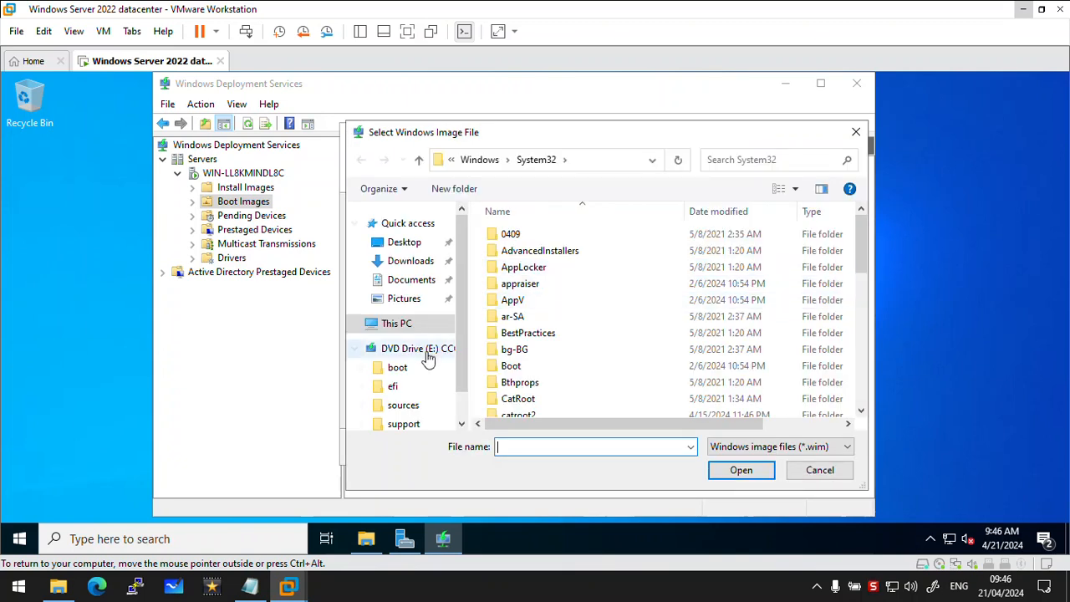
left_click(405, 349)
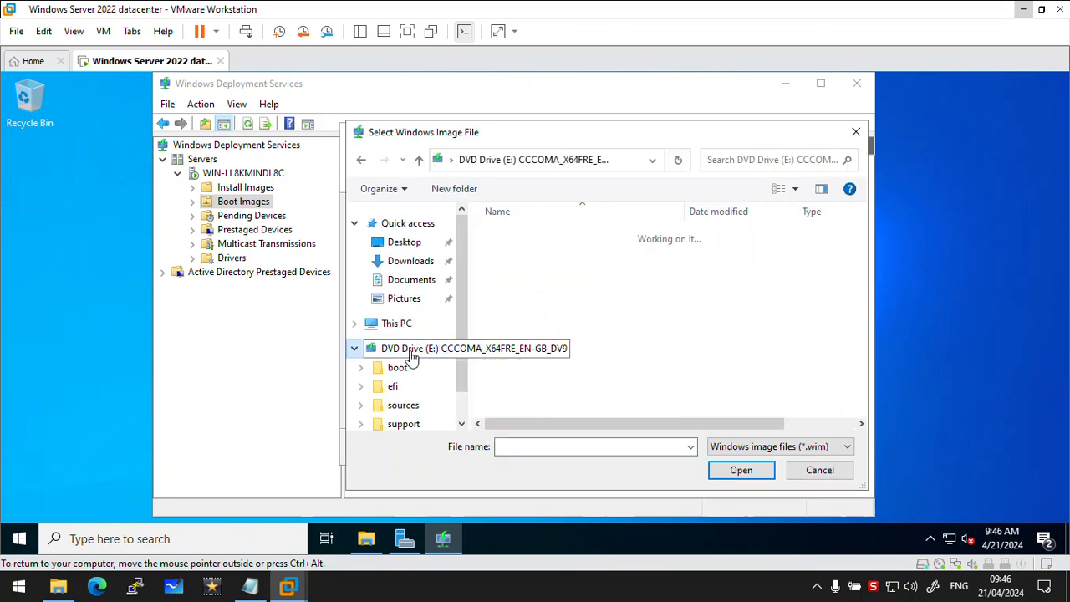
left_click(523, 267)
double_click(524, 267)
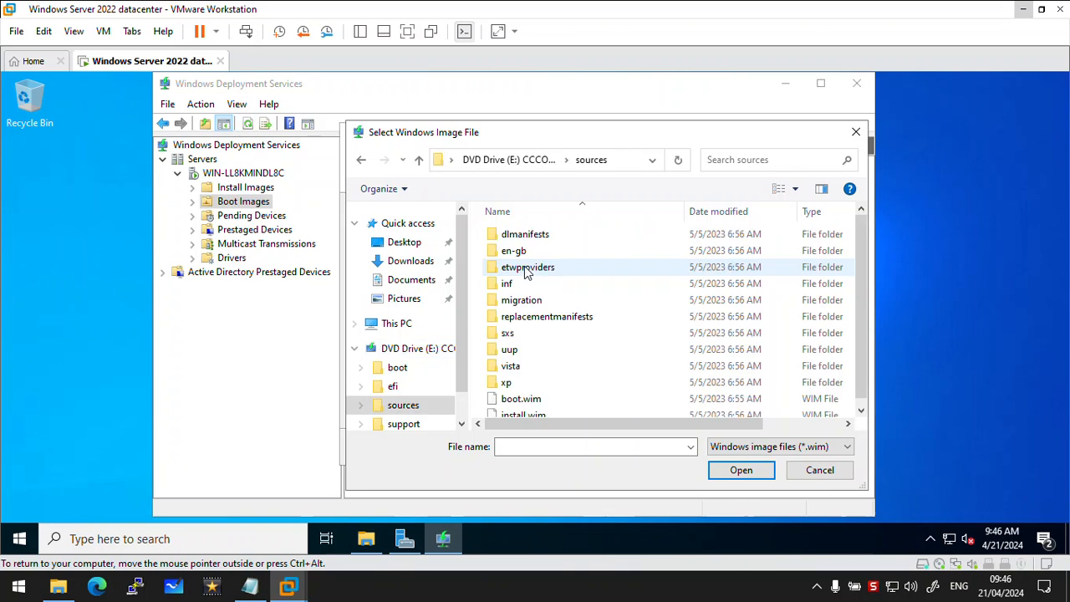
left_click(520, 400)
left_click(739, 472)
Keep the default boot image name and description, add the image to the server and finish the wizard
left_click(630, 449)
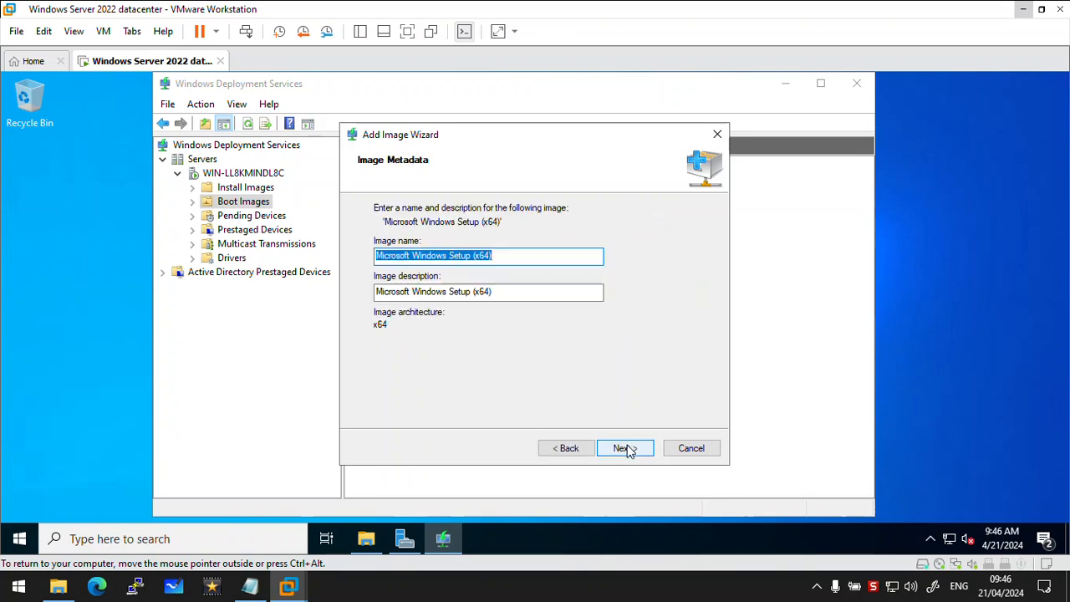
left_click(619, 452)
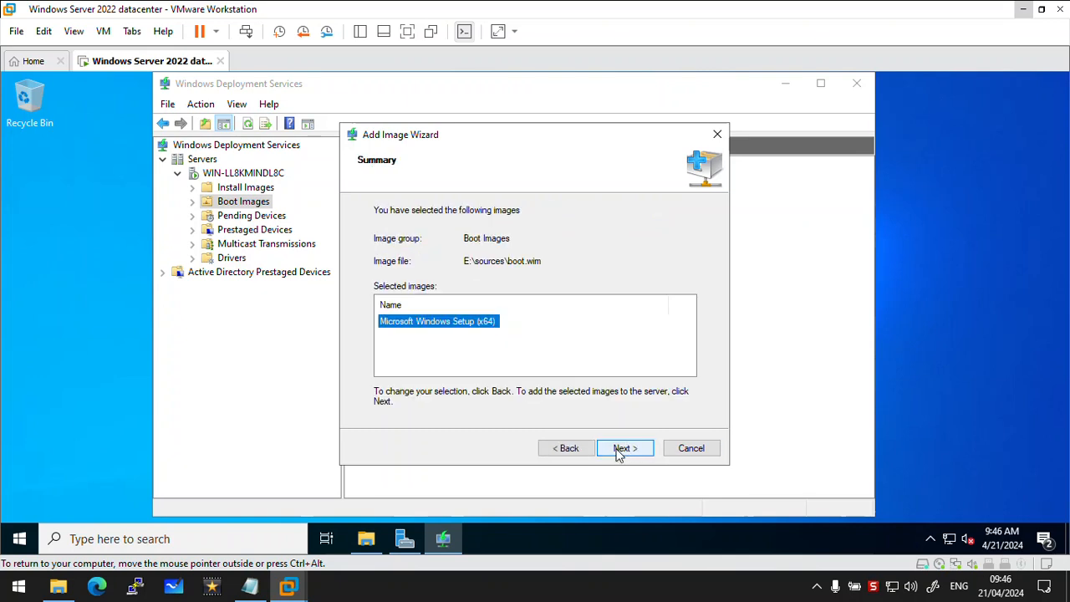
left_click(619, 452)
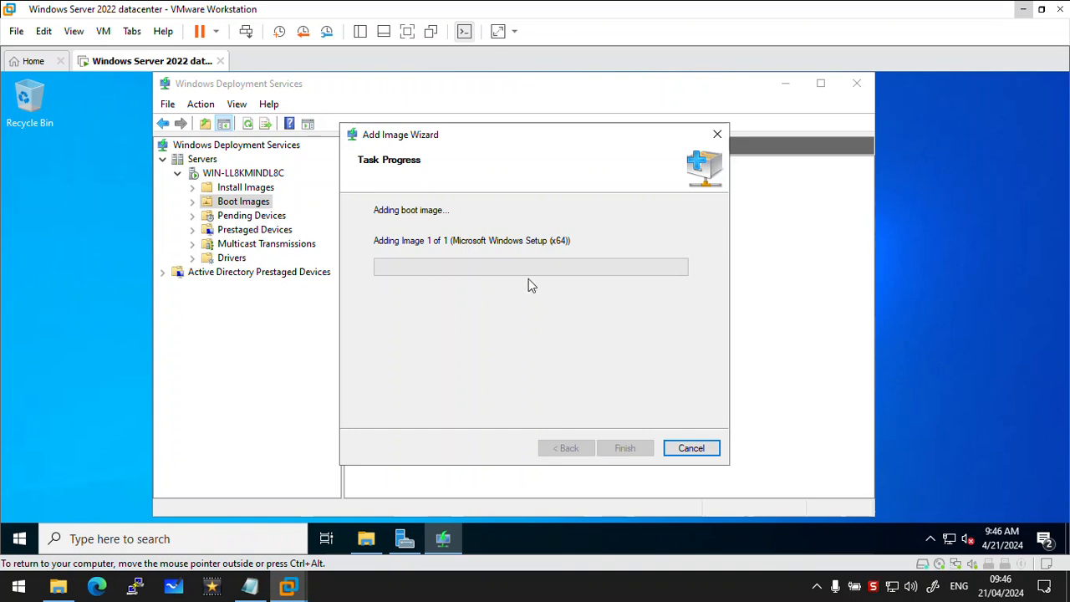
left_click_drag(528, 145, 505, 114)
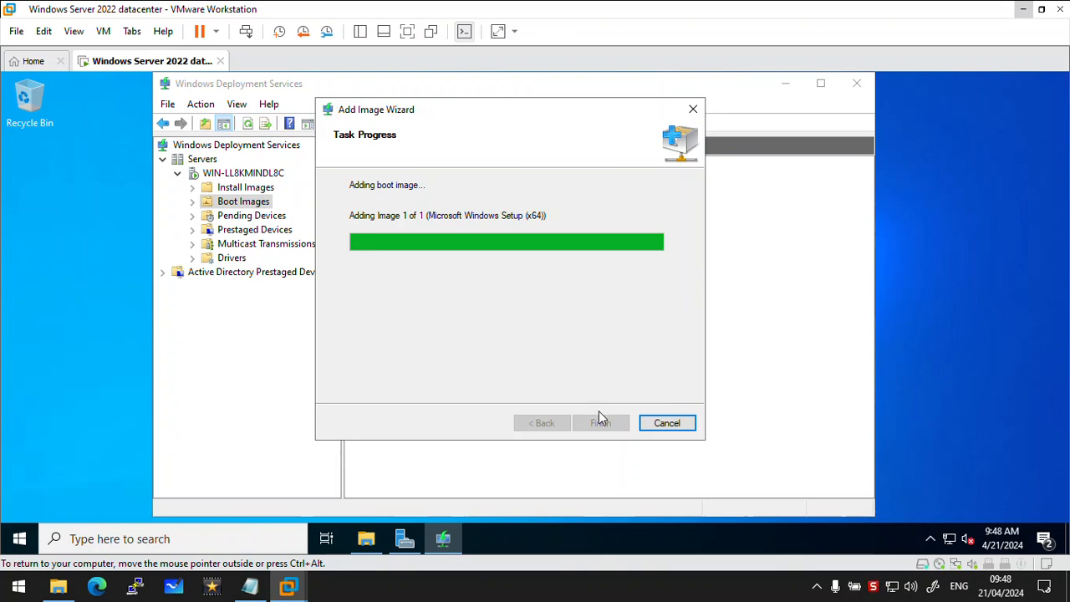
left_click(597, 423)
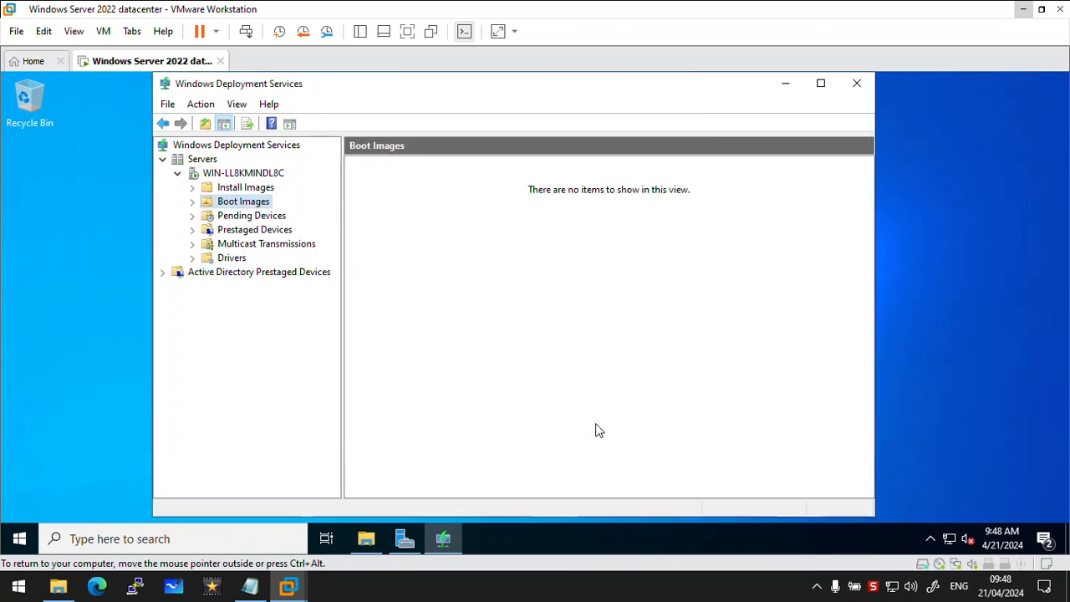
Start adding an install image to the server and create a new image group named windows10 for it
right_click(237, 191)
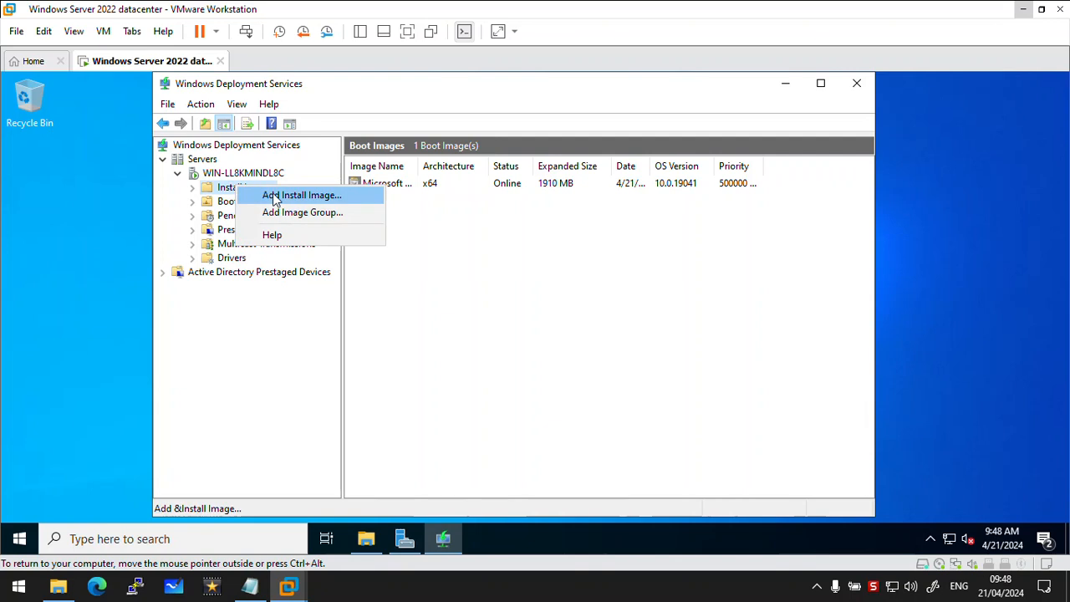
left_click(276, 199)
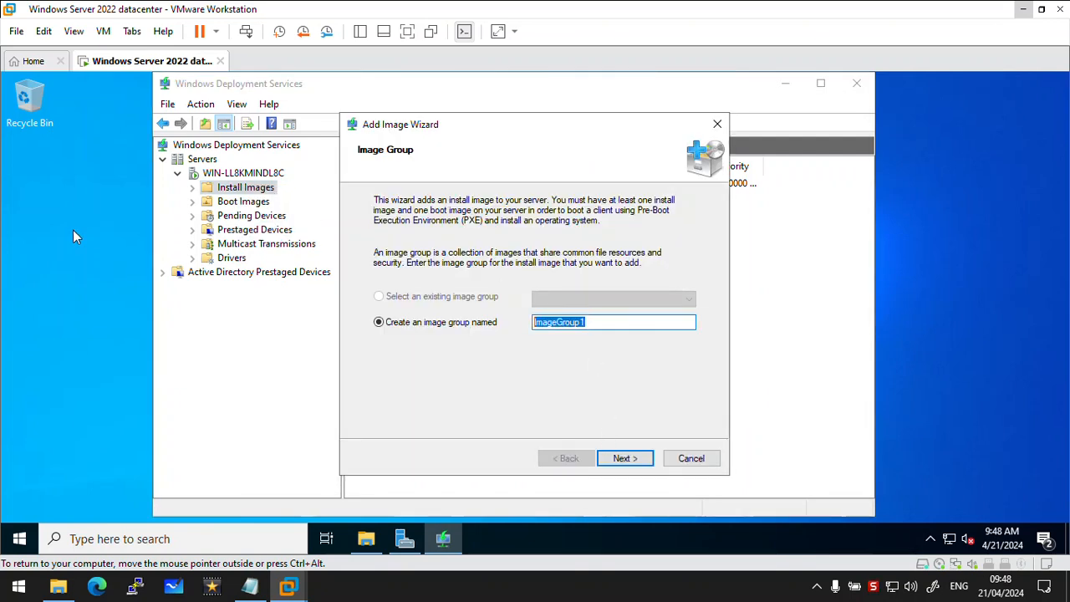
type("windows10")
left_click(648, 458)
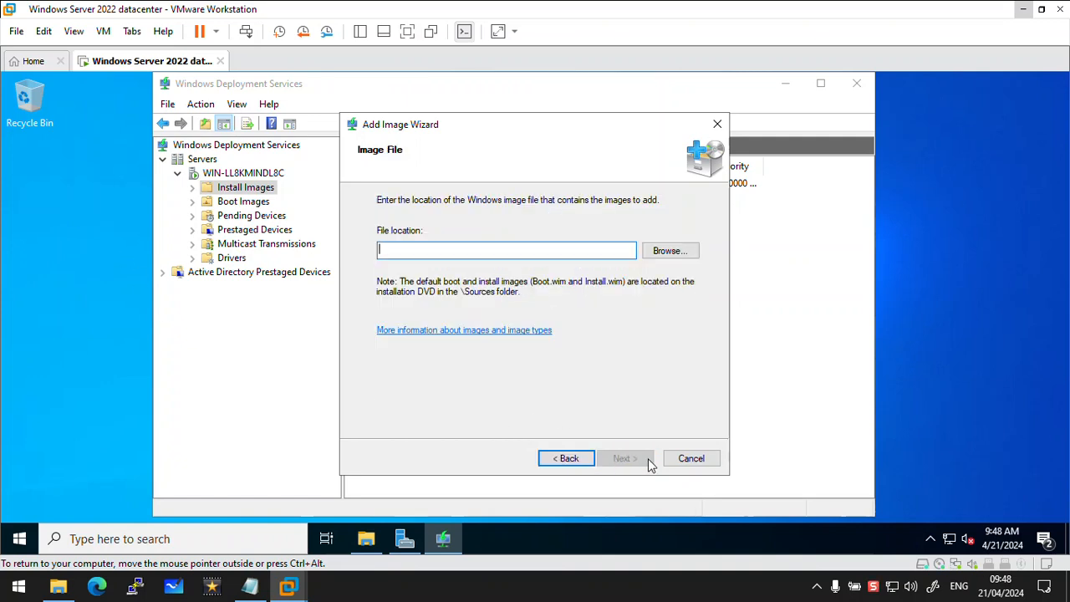
Choose install.wim from the DVD's sources folder as the image file and load its available images
left_click(679, 250)
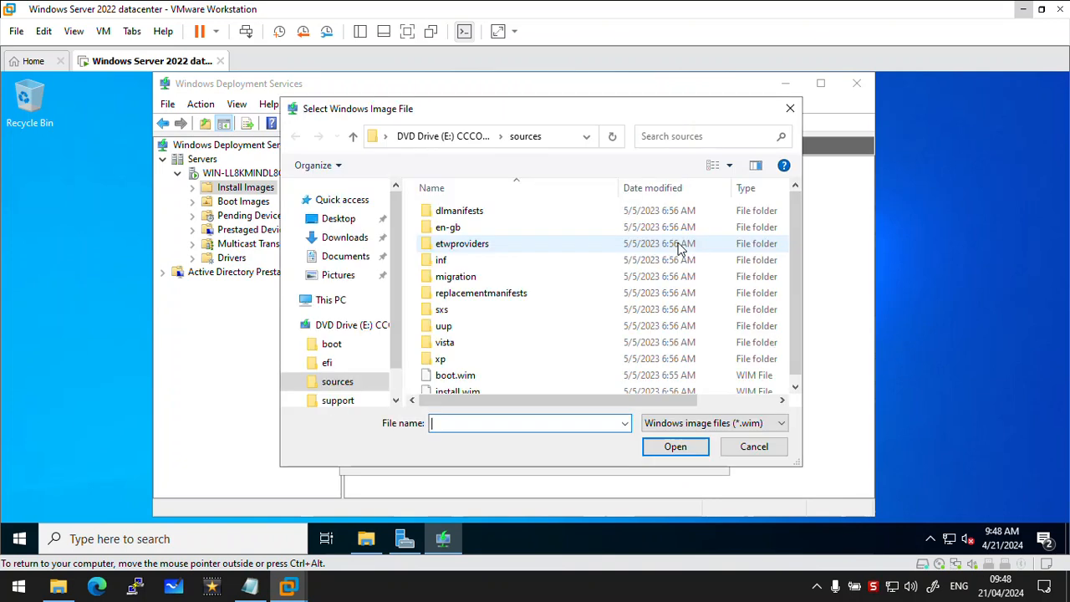
left_click(469, 377)
left_click(469, 388)
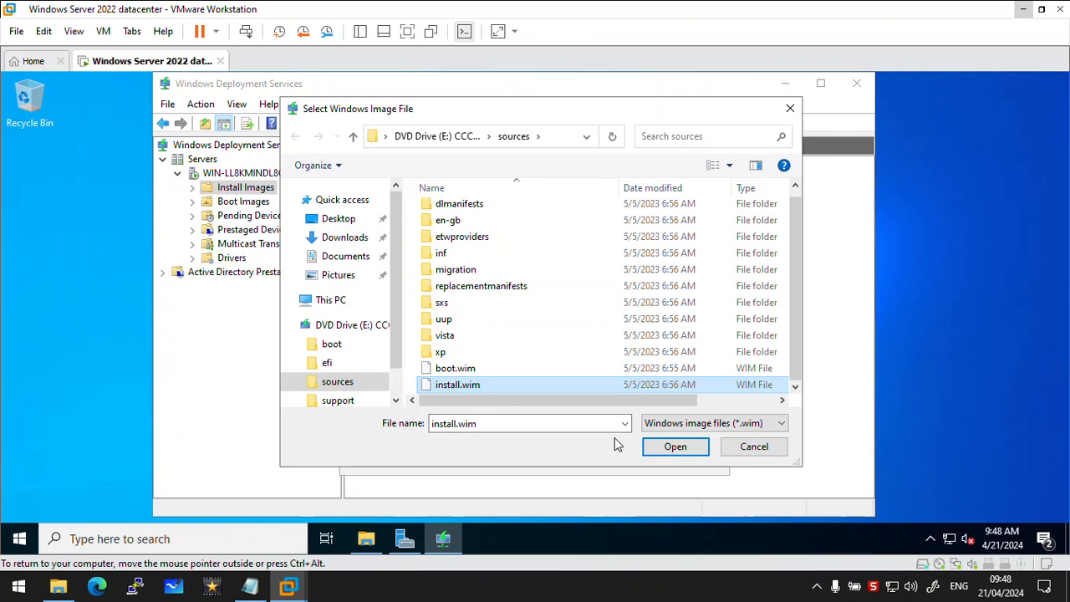
left_click(691, 455)
left_click(637, 458)
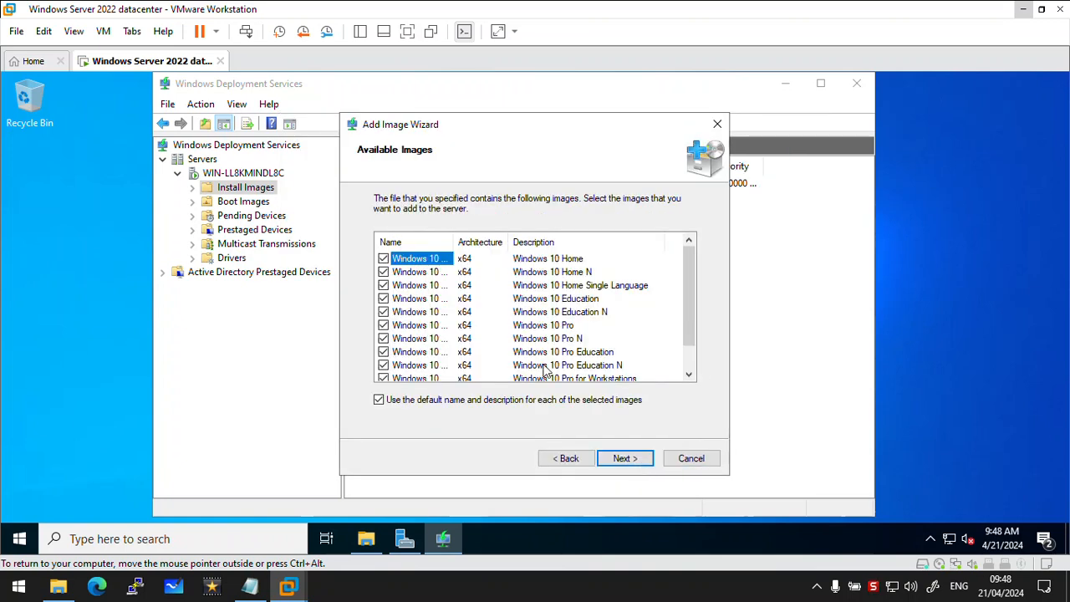
Add all the listed Windows 10 editions with their default names and descriptions, and finish the wizard once they are imported
scroll(545, 371, "down", 1)
left_click(619, 458)
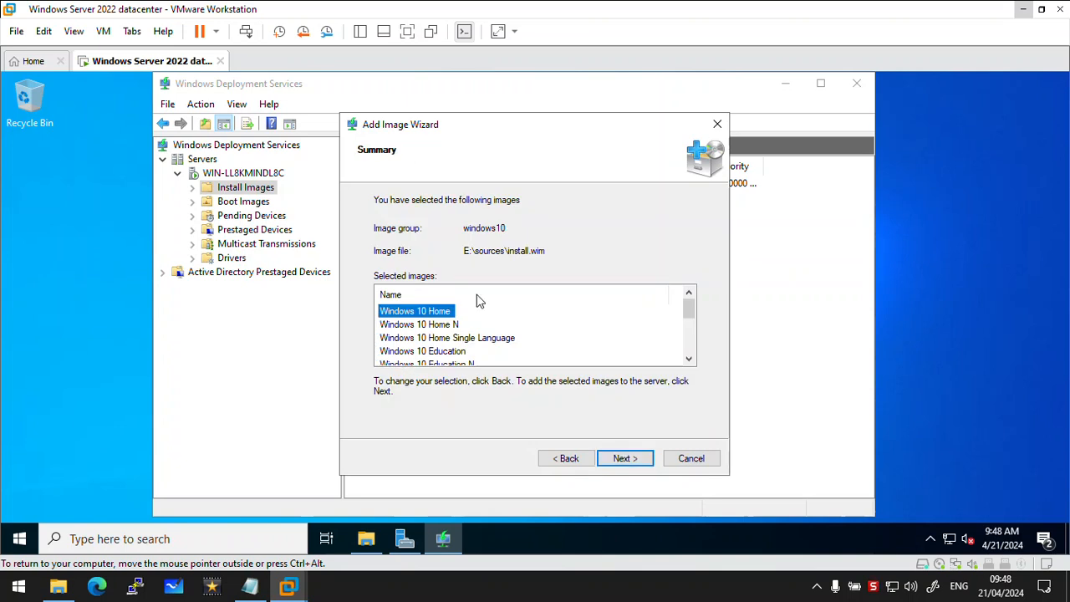
scroll(495, 341, "down", 3)
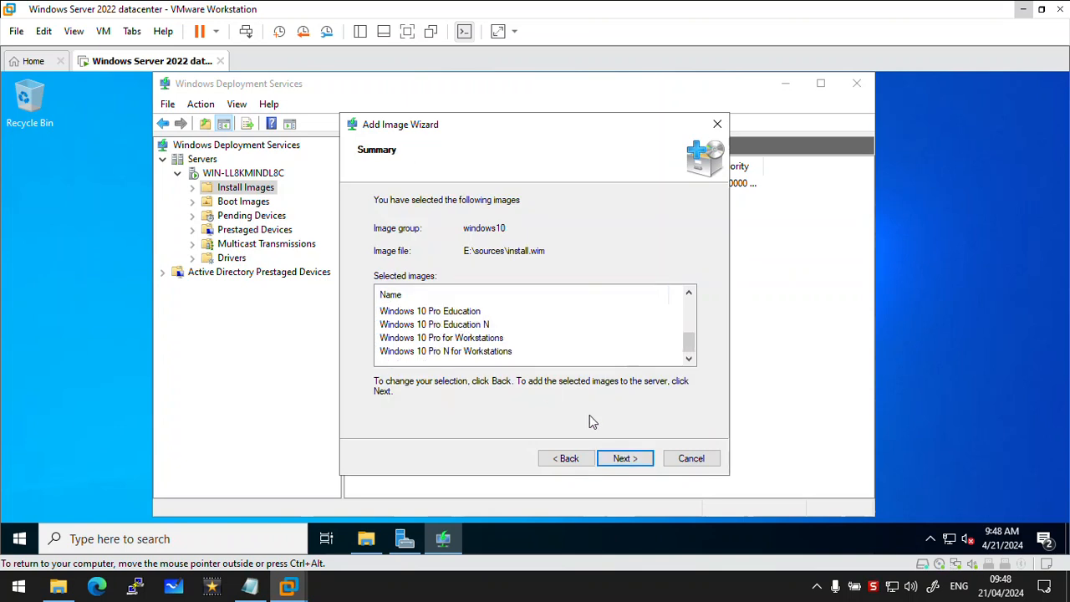
left_click(633, 459)
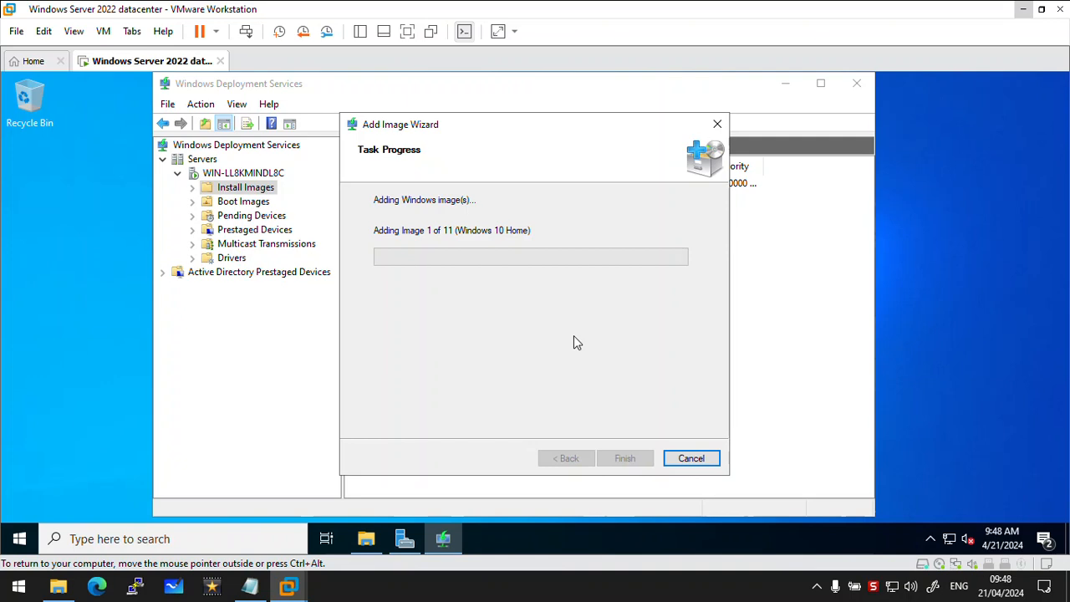
left_click_drag(537, 130, 496, 133)
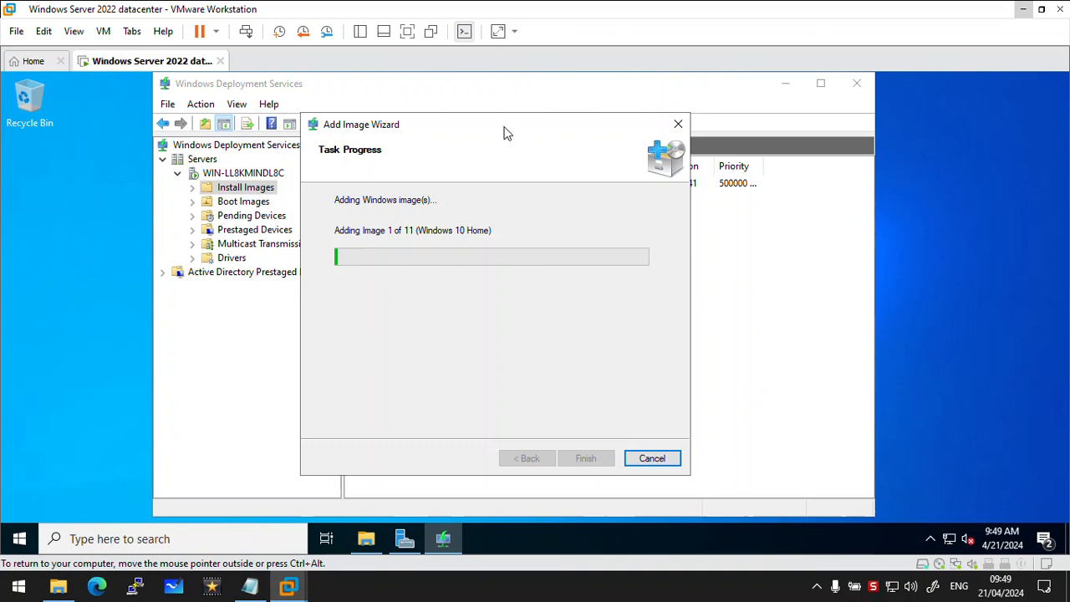
left_click_drag(473, 126, 528, 126)
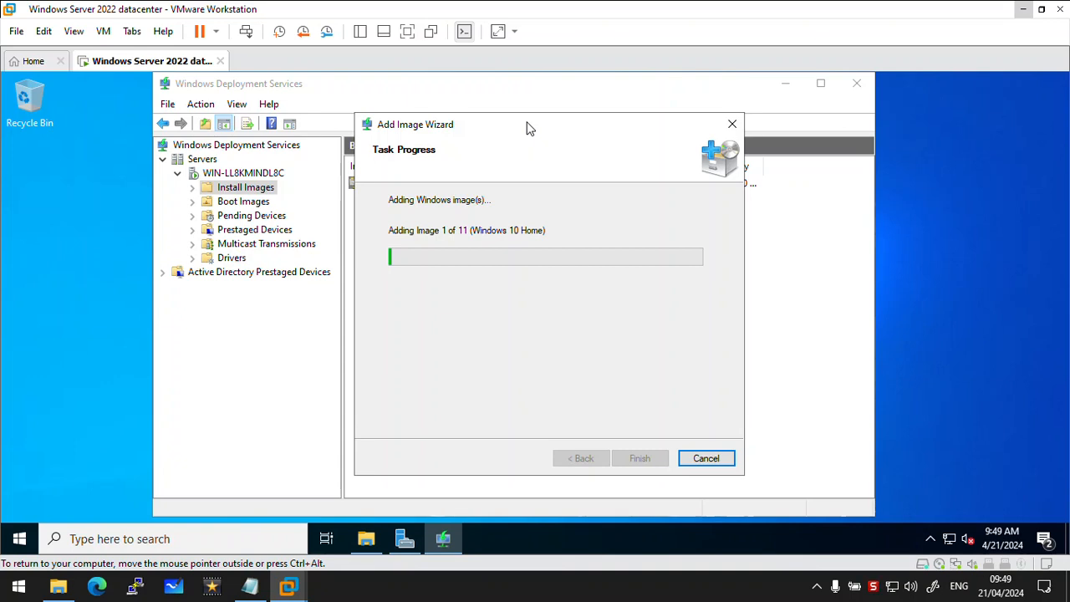
left_click_drag(527, 127, 475, 129)
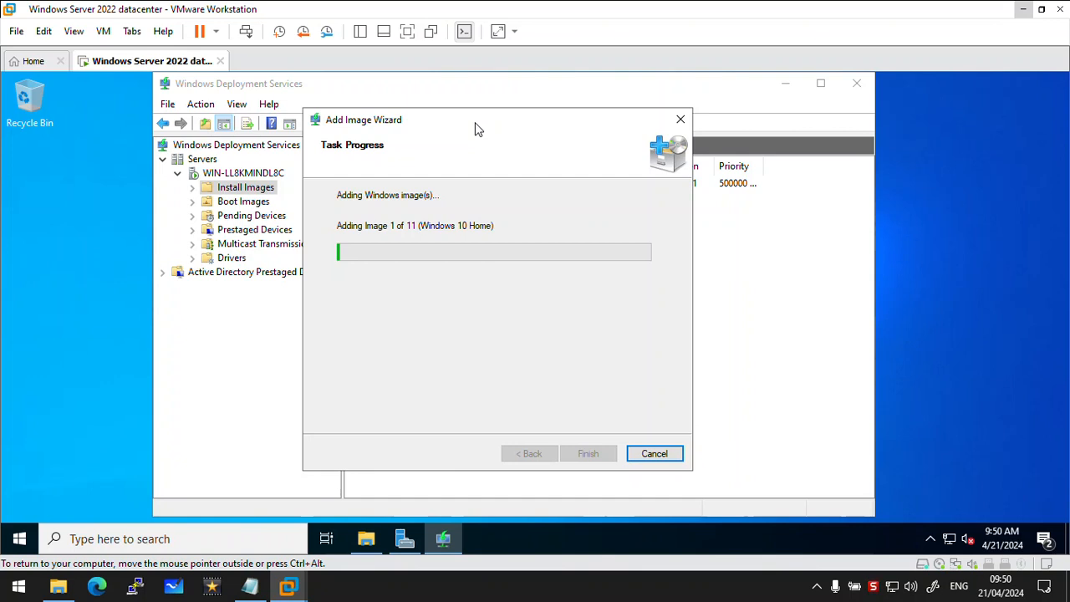
left_click_drag(477, 128, 502, 118)
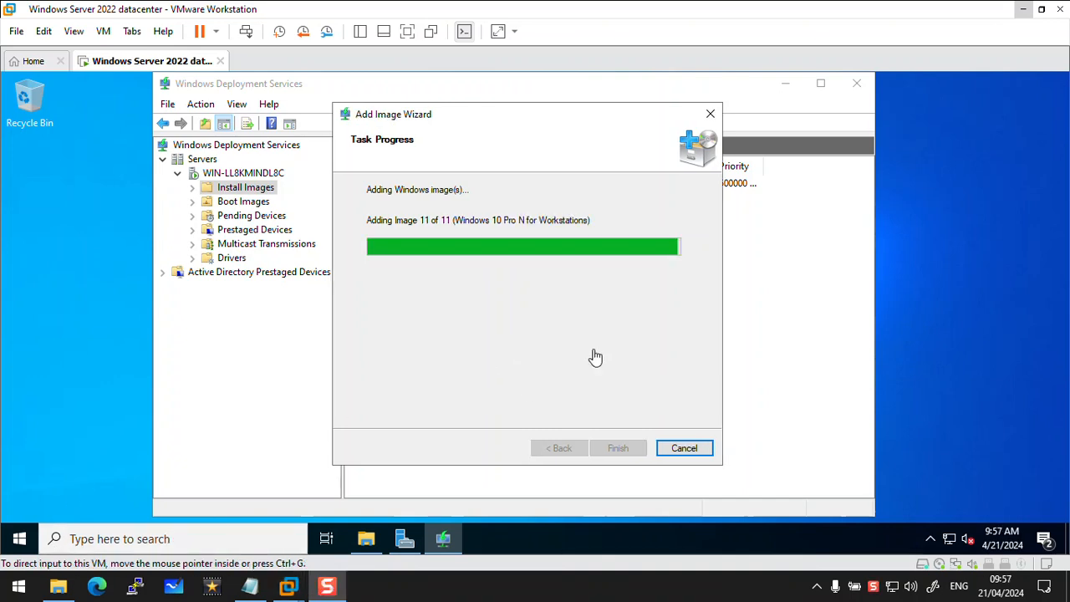
left_click(597, 356)
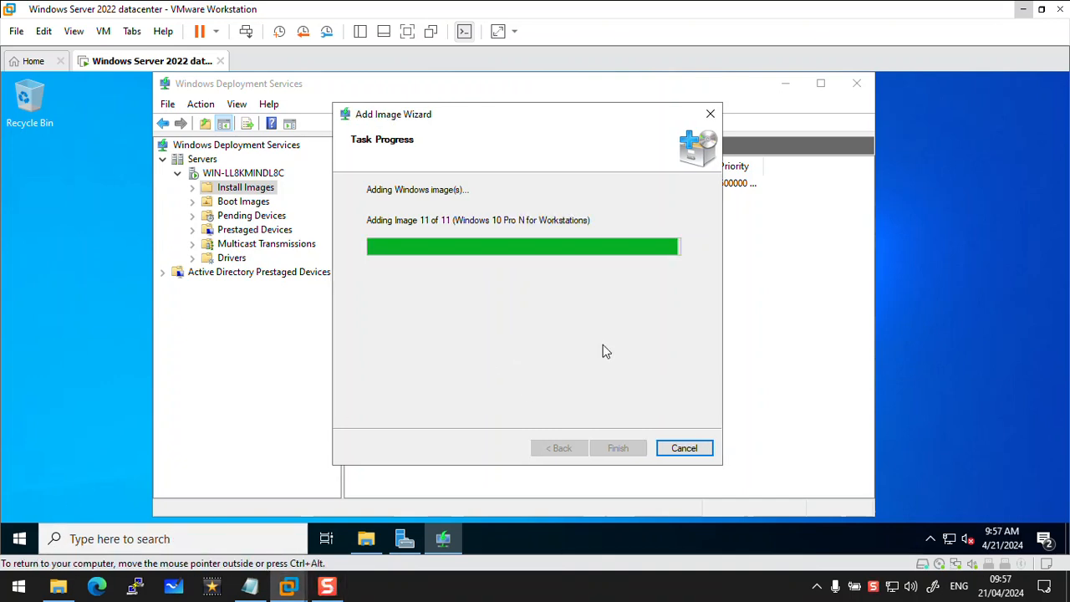
left_click(617, 448)
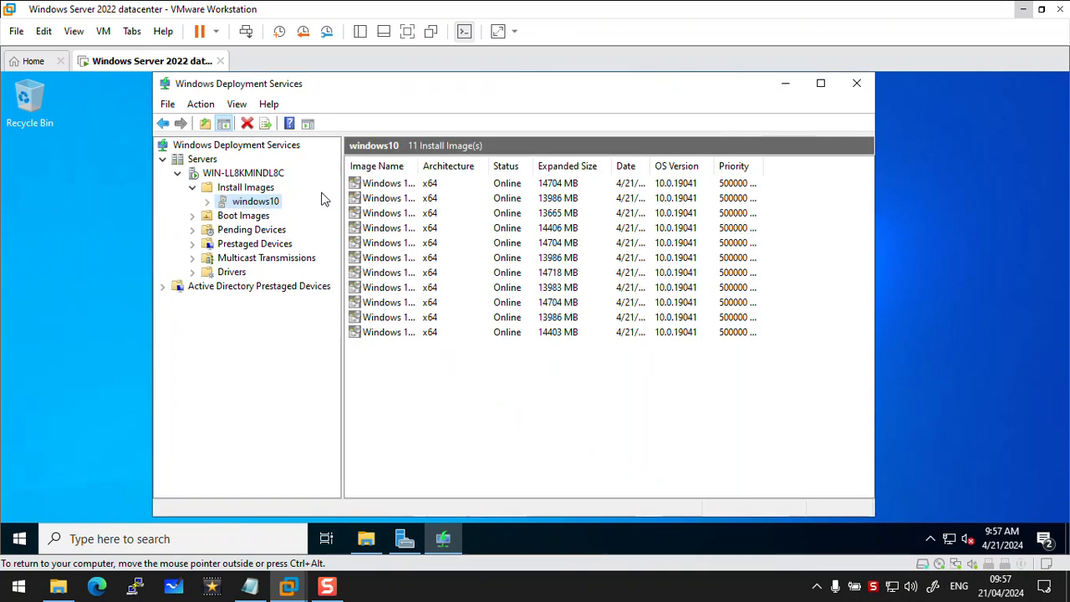
In the server's properties, respond to all client computers and have unknown clients continue the PXE boot unless ESC is pressed
right_click(258, 174)
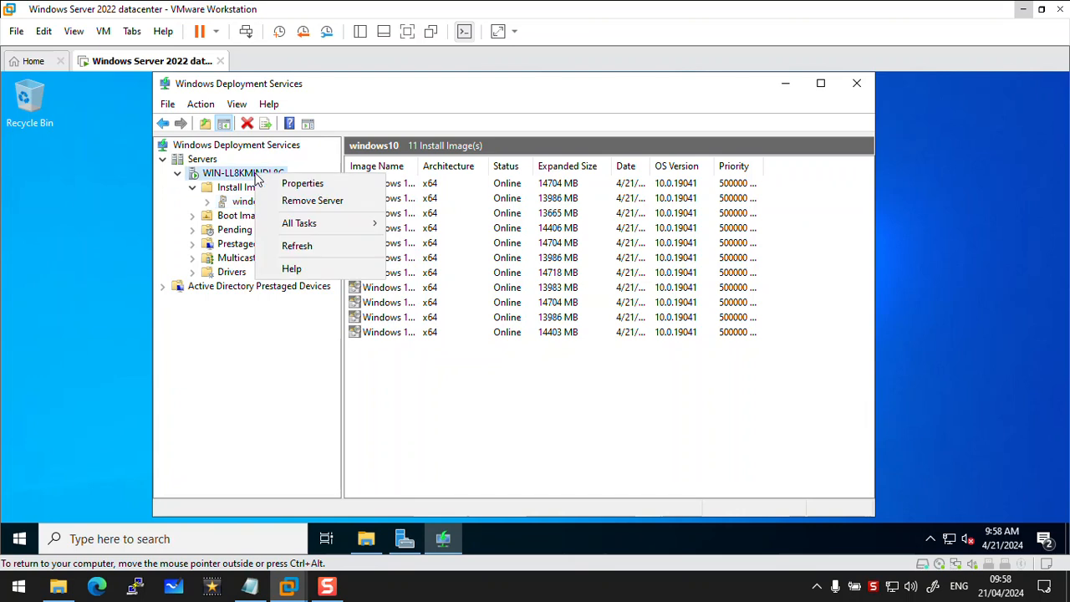
left_click(294, 185)
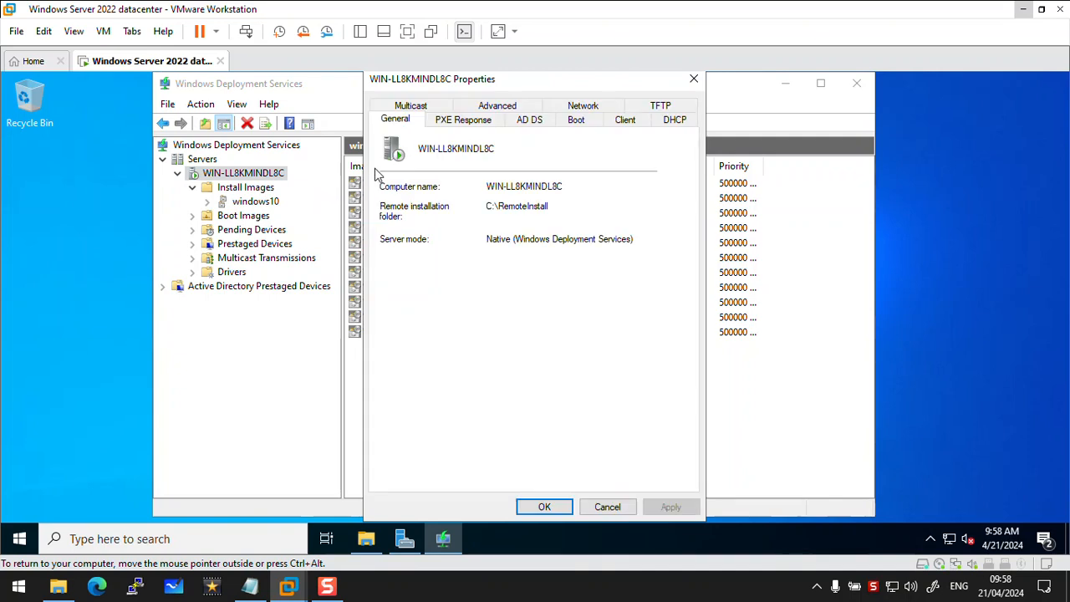
left_click(470, 122)
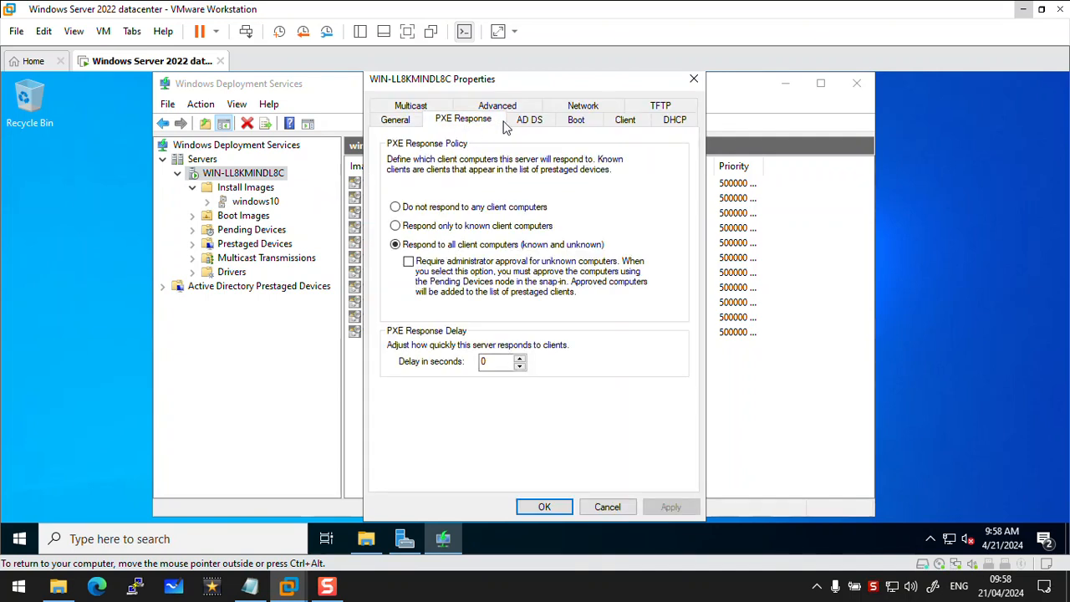
left_click(402, 245)
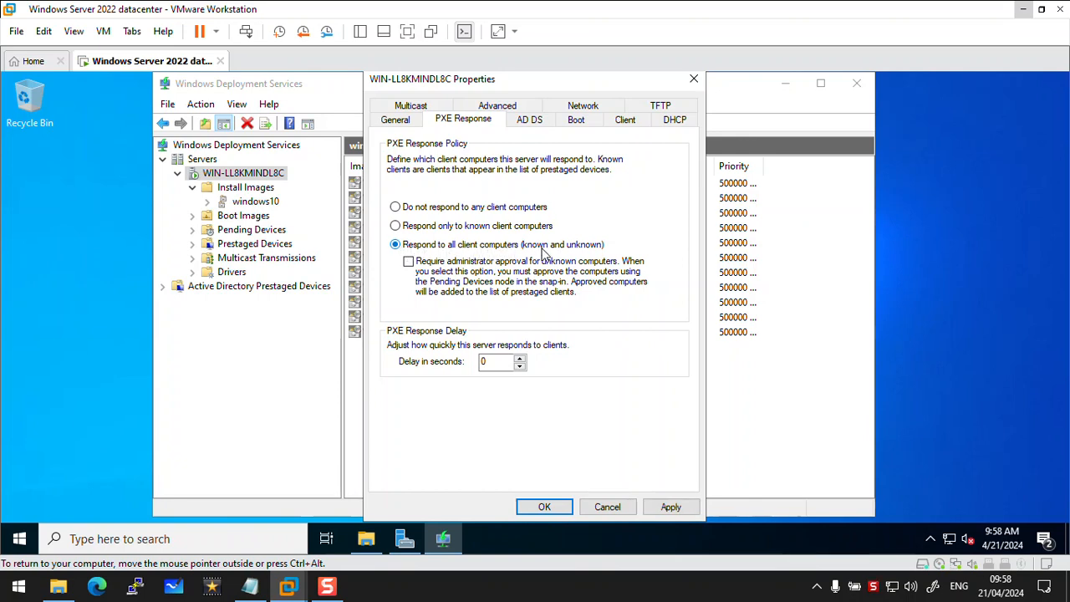
left_click(581, 123)
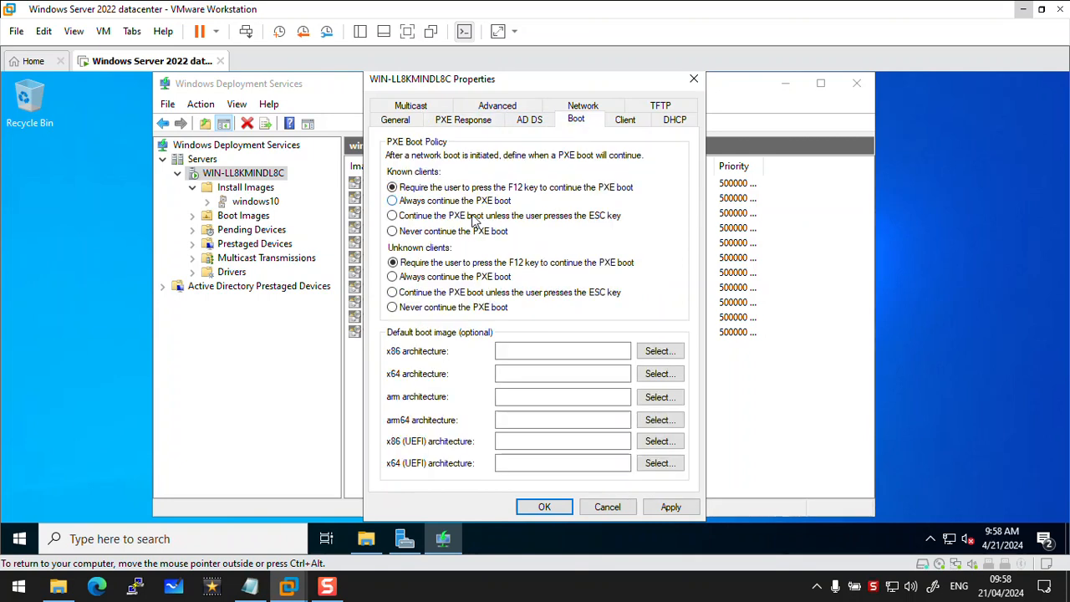
left_click(411, 299)
left_click(543, 508)
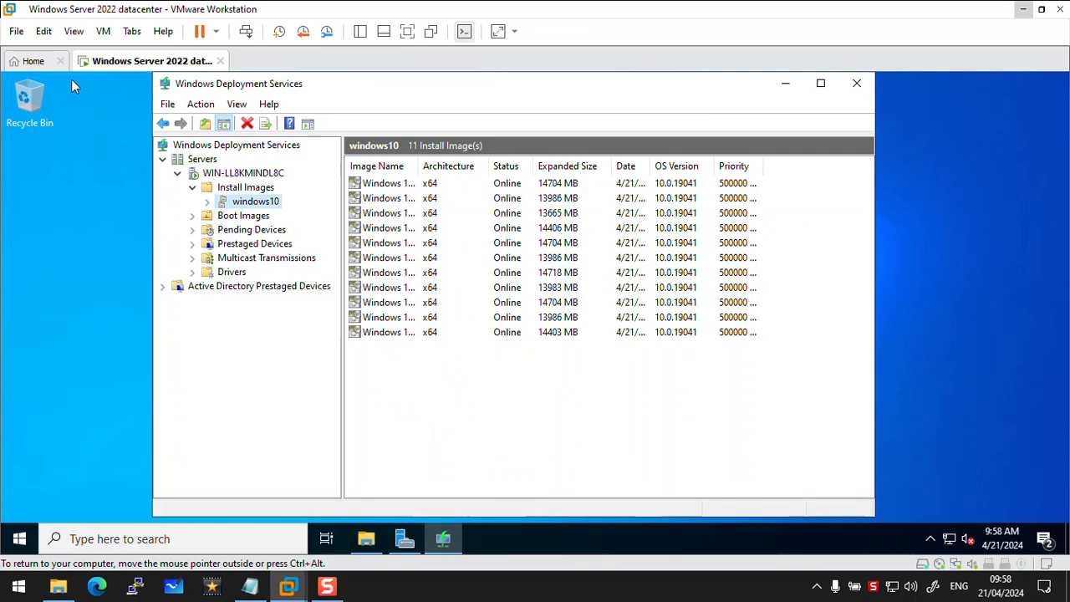
Start a new typical virtual machine whose operating system is installed manually, with Microsoft Windows, version Windows 10 x64, as the guest
left_click(30, 63)
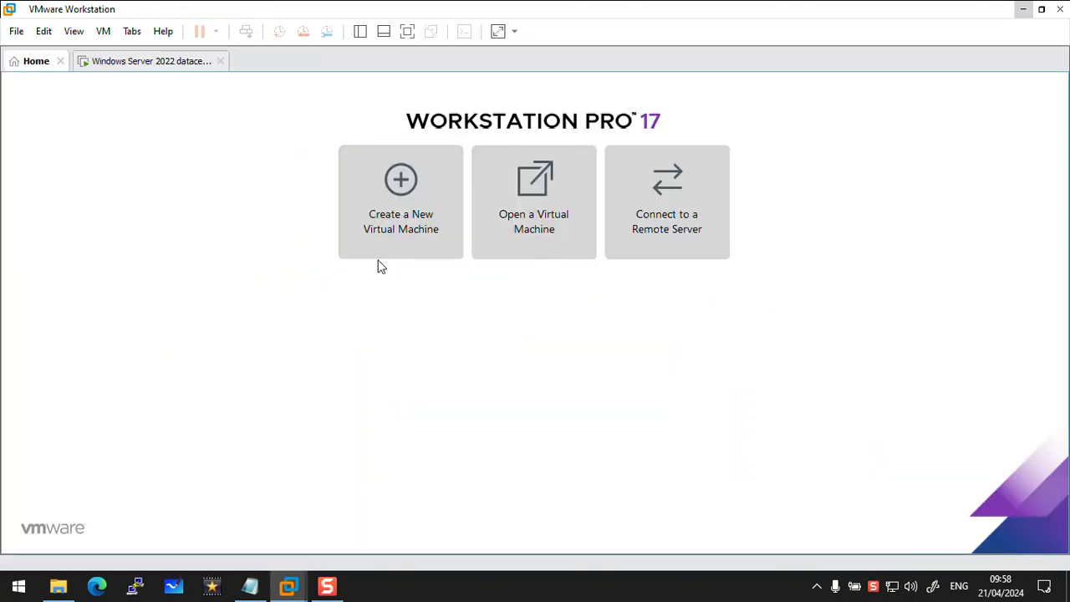
left_click(401, 234)
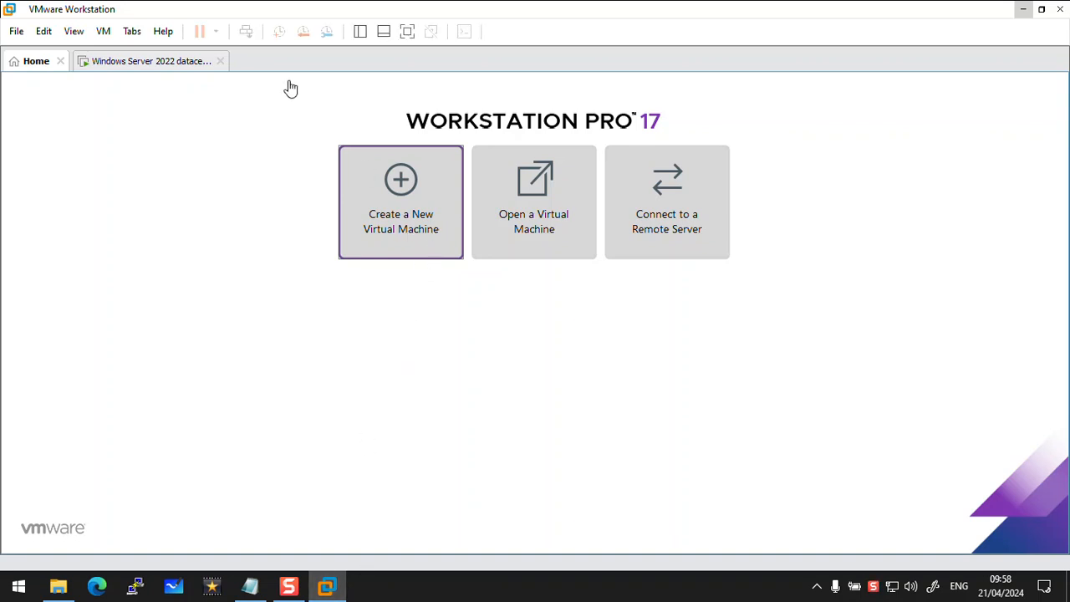
left_click(361, 180)
left_click(606, 439)
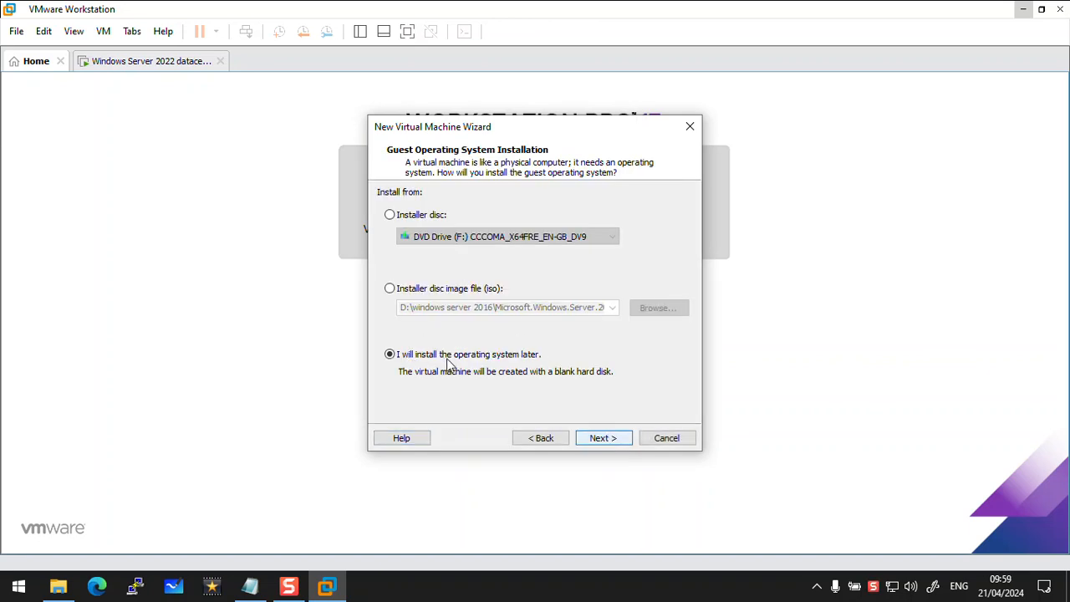
left_click(601, 439)
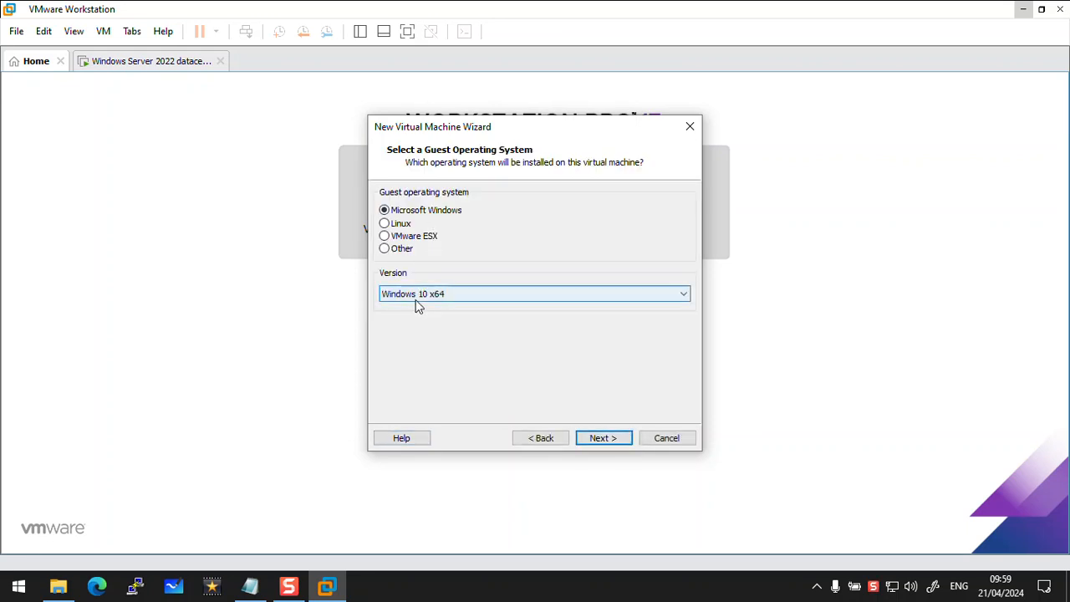
left_click(604, 440)
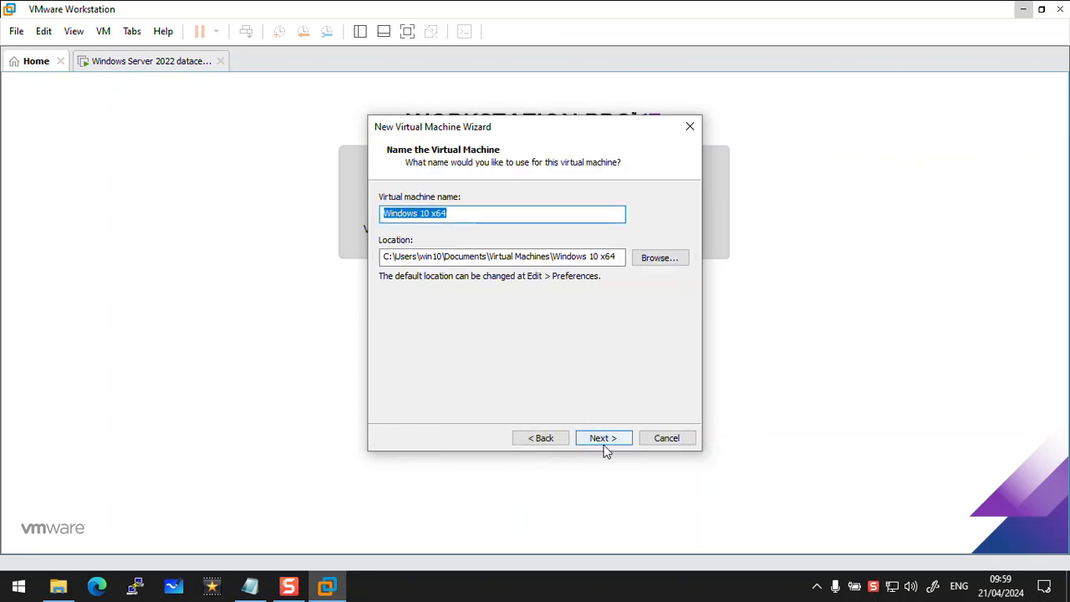
Store the virtual machine in the win10 folder on drive E:, keeping the name Windows 10 x64 and the default 60 GB split disk
left_click(674, 261)
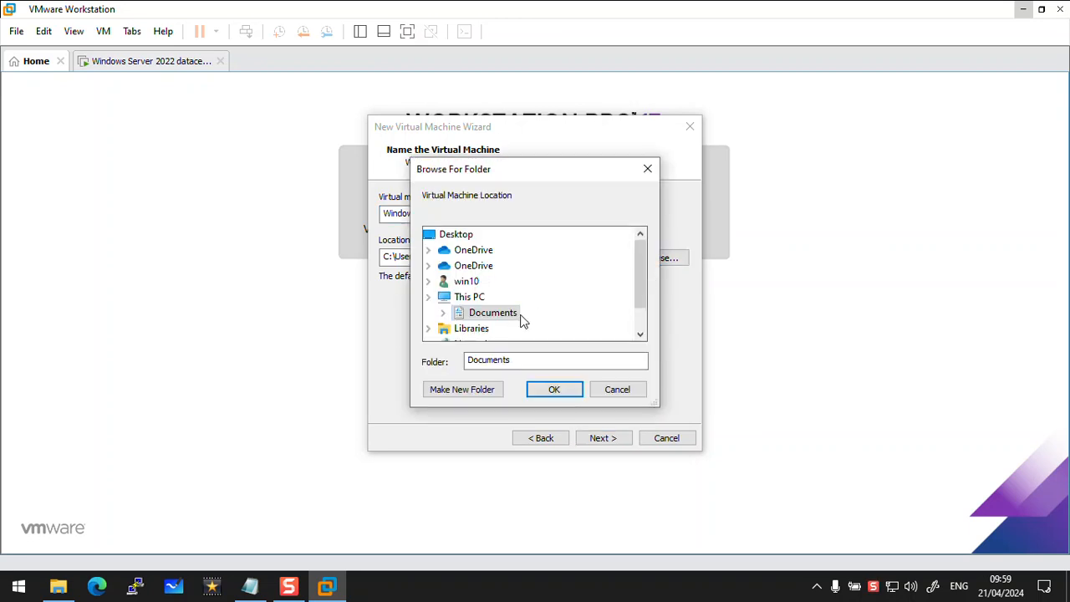
scroll(532, 323, "down", 1)
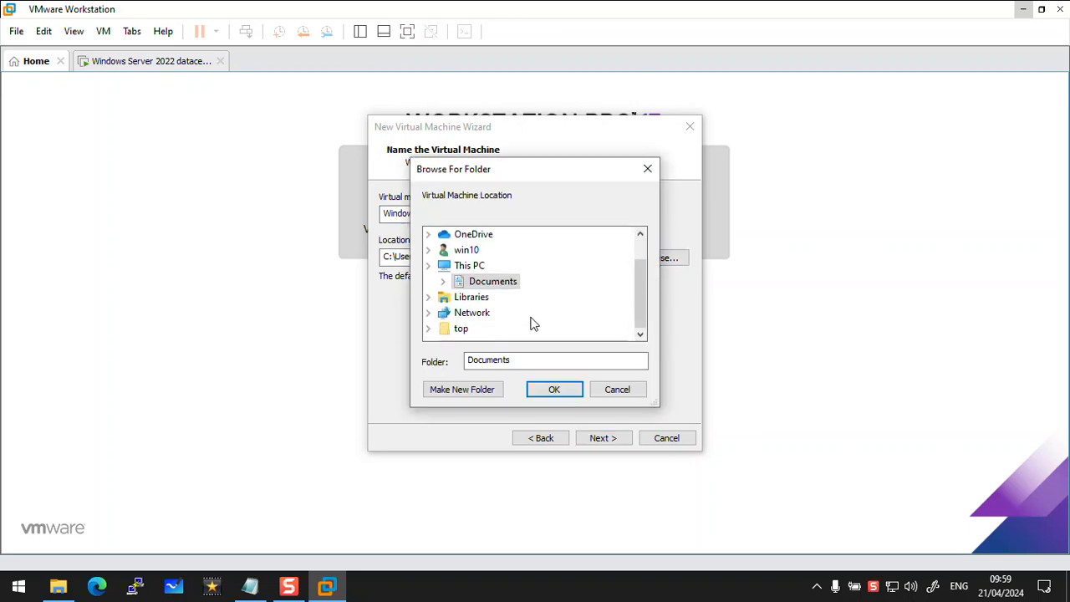
left_click(447, 266)
scroll(502, 289, "down", 2)
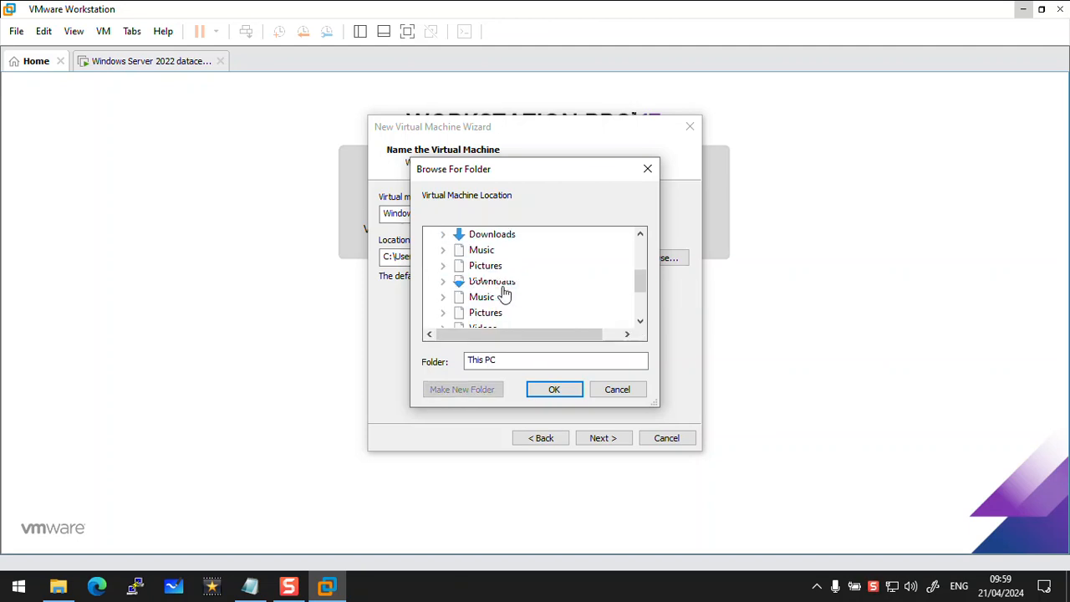
left_click(635, 310)
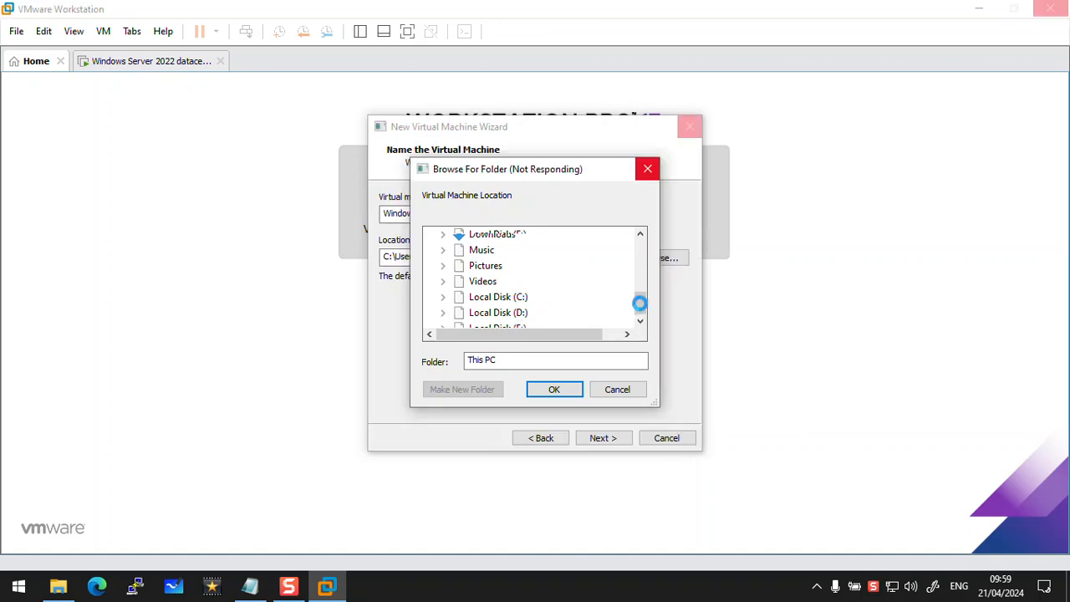
left_click(480, 284)
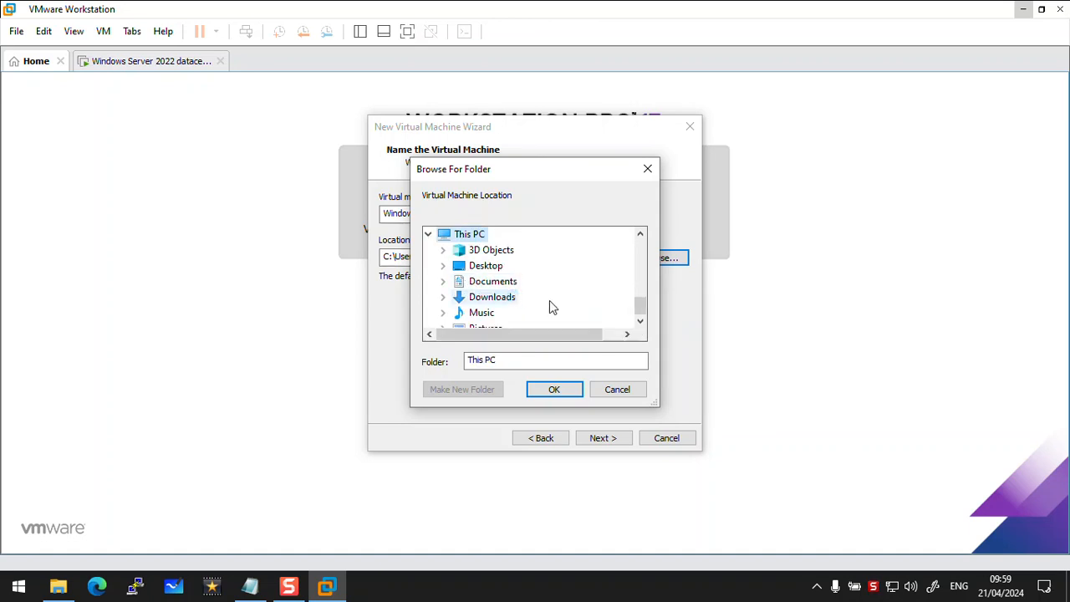
scroll(502, 284, "down", 2)
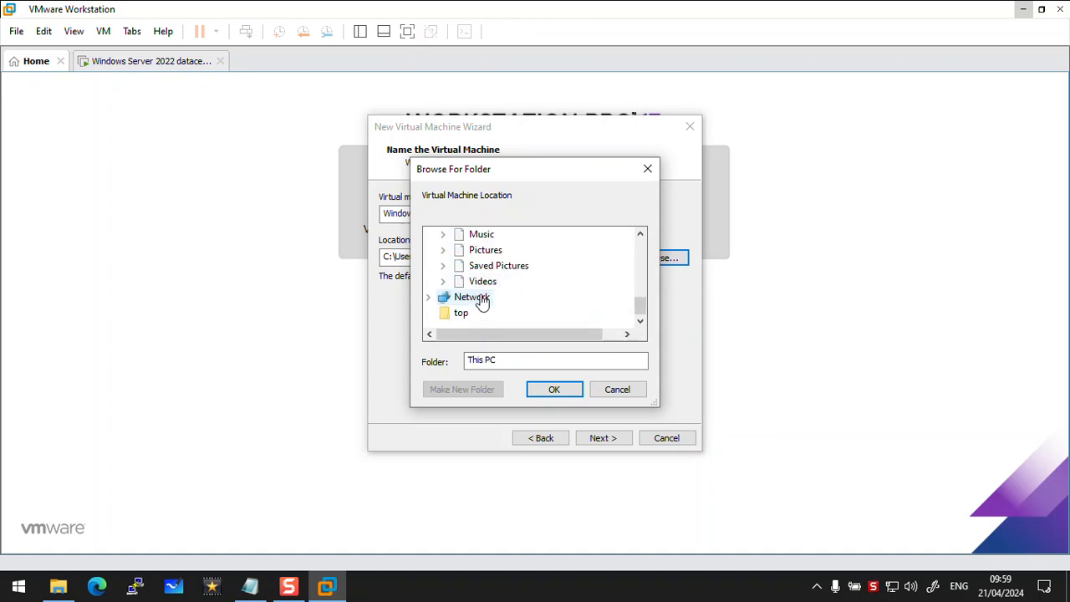
scroll(530, 274, "up", 3)
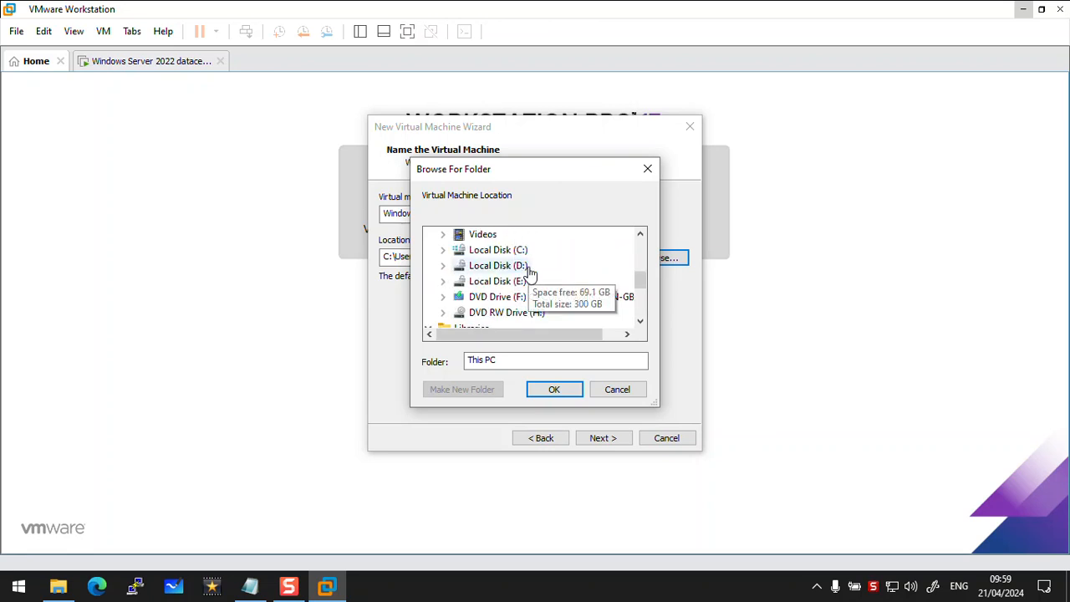
double_click(520, 282)
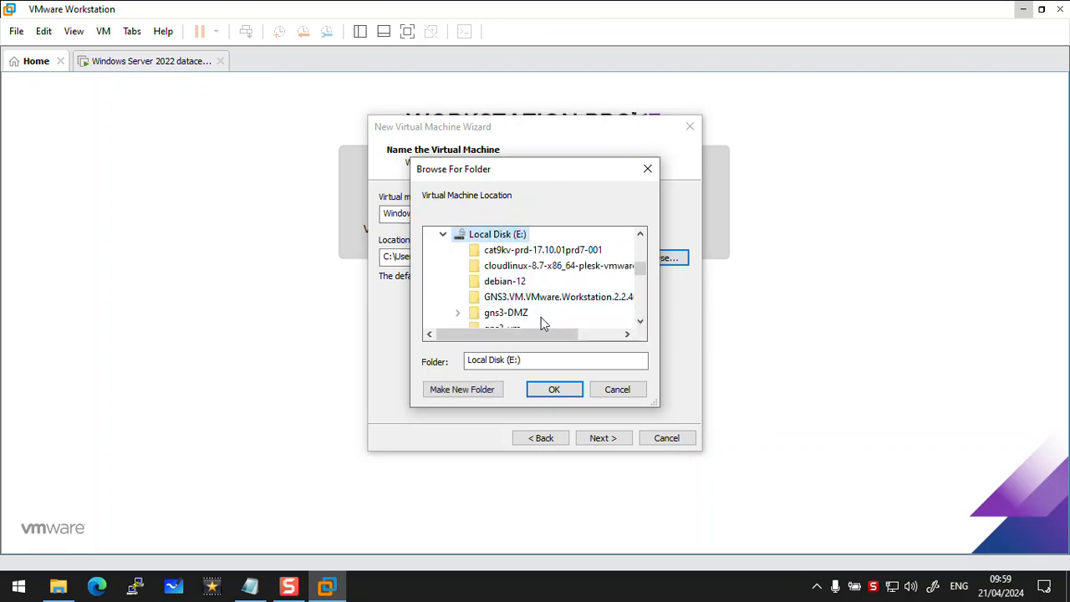
scroll(539, 317, "down", 5)
left_click(516, 314)
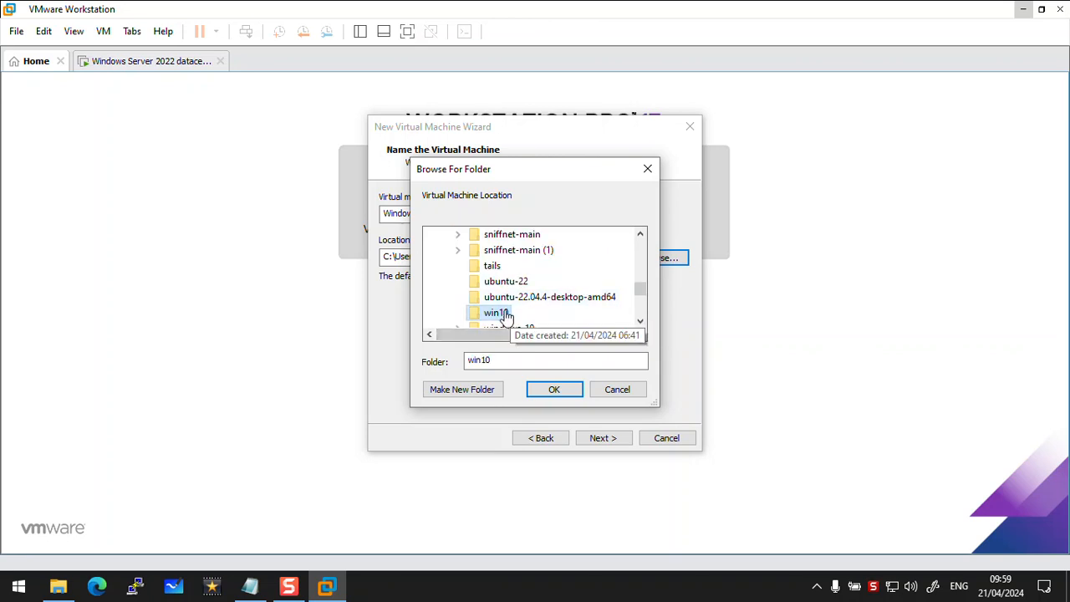
left_click(554, 393)
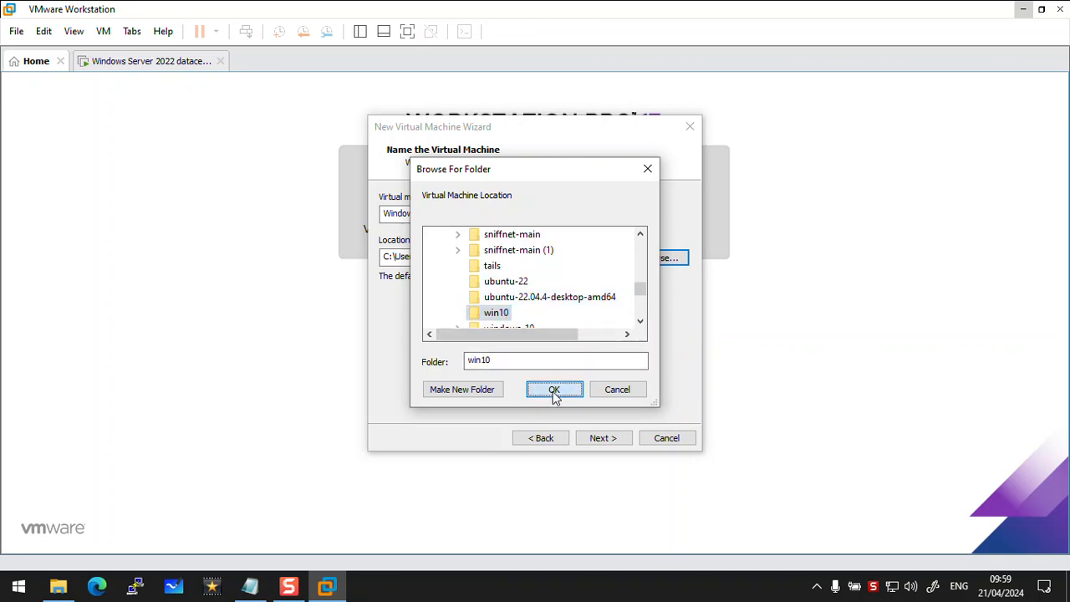
left_click(602, 438)
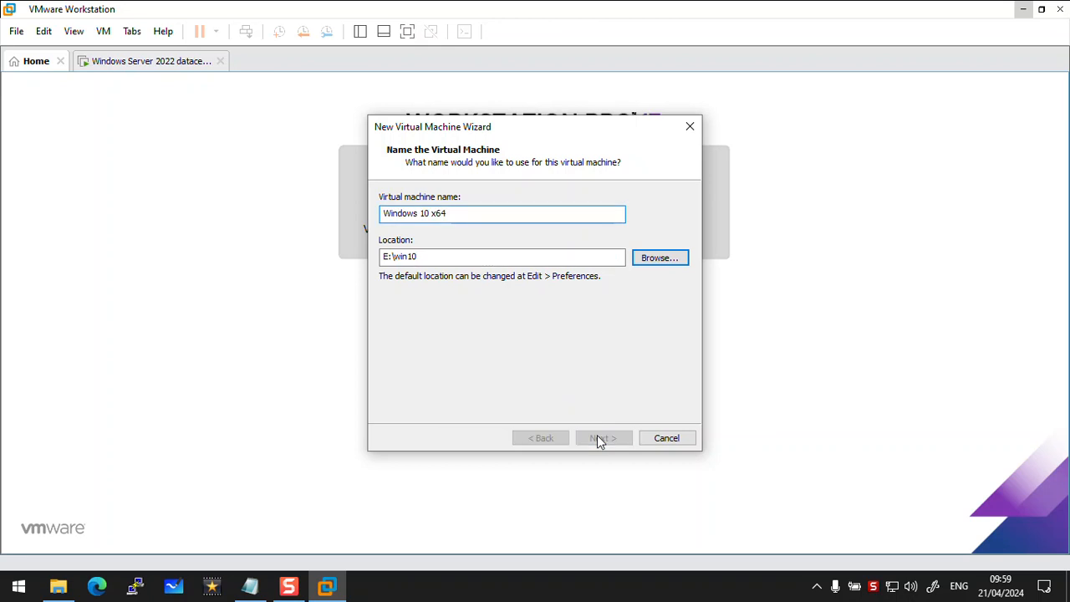
left_click(598, 438)
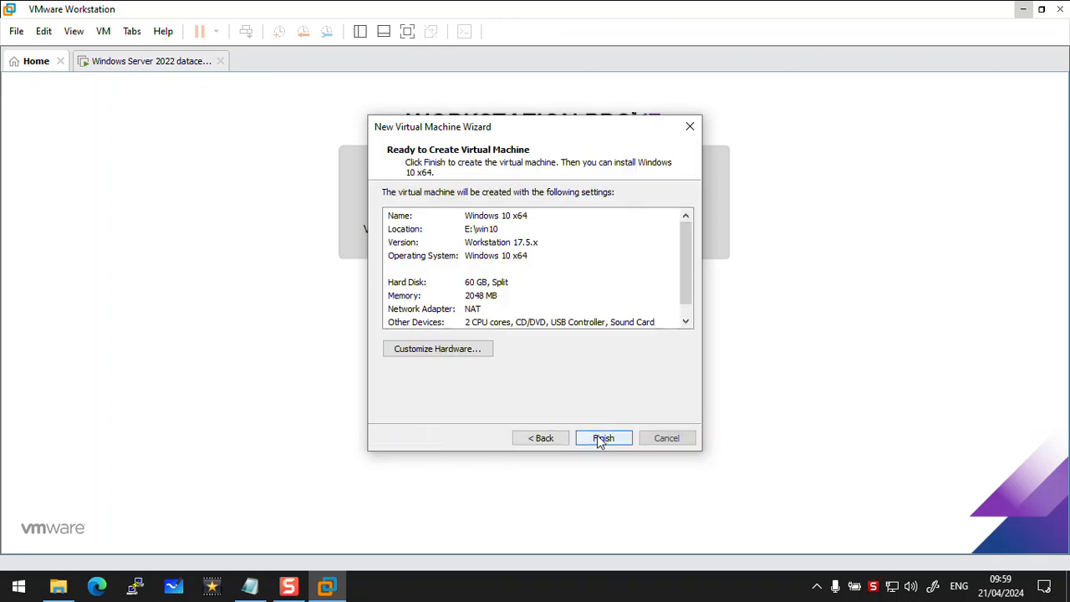
Set the virtual machine's memory to 4096 MB, keep its network adapter on NAT, and finish creating the machine
left_click(455, 350)
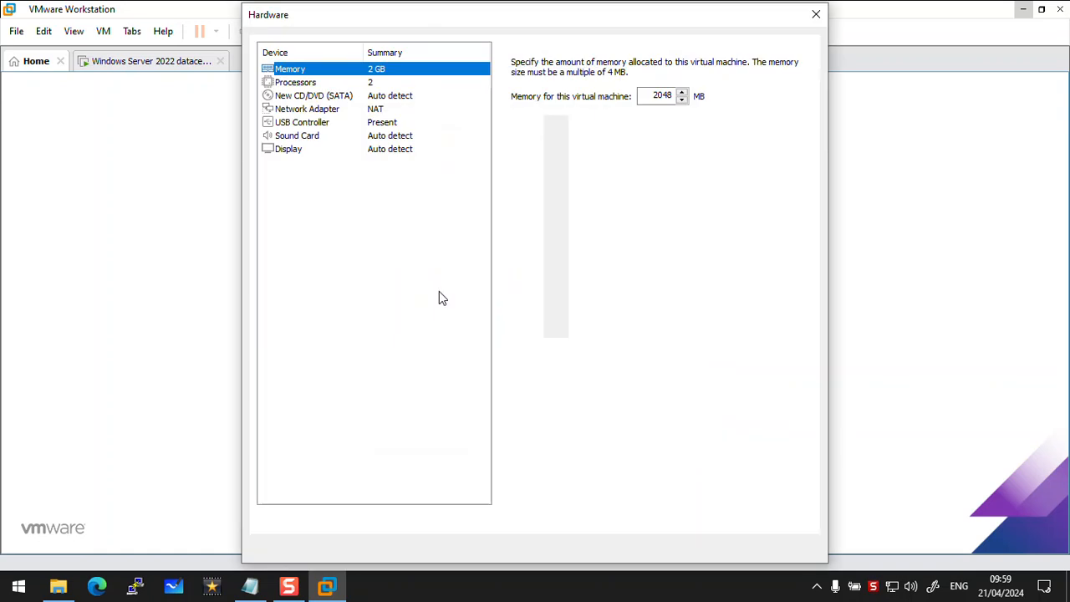
left_click(561, 199)
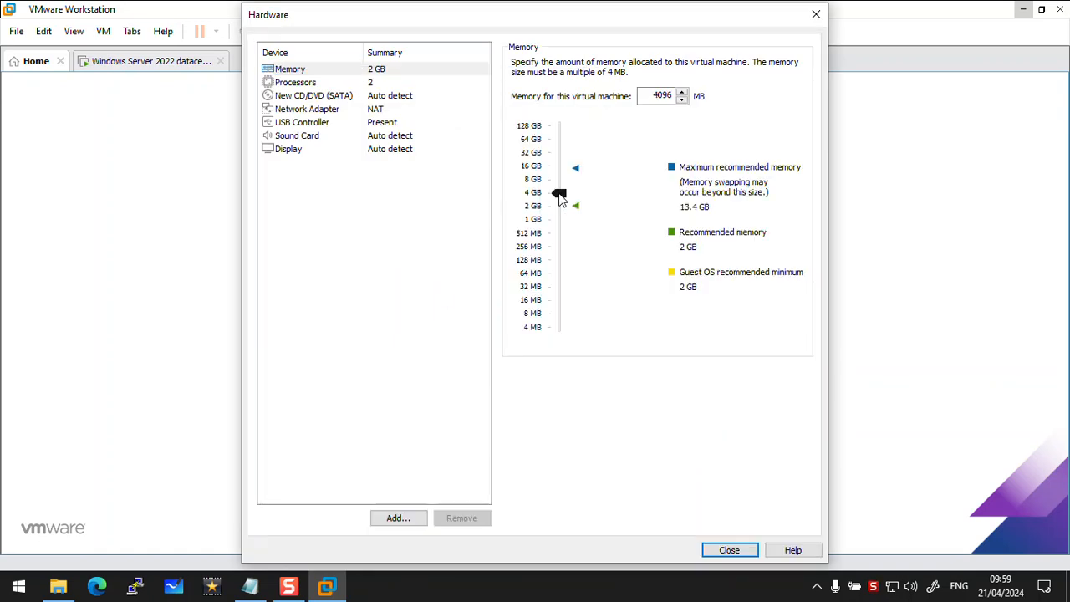
left_click(380, 111)
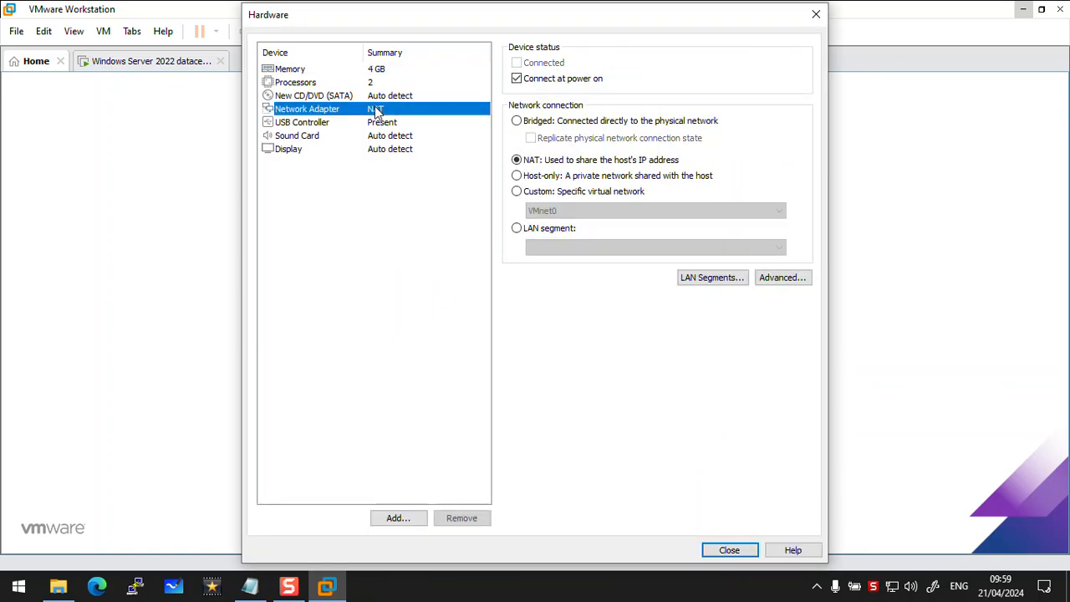
left_click(727, 551)
left_click(597, 439)
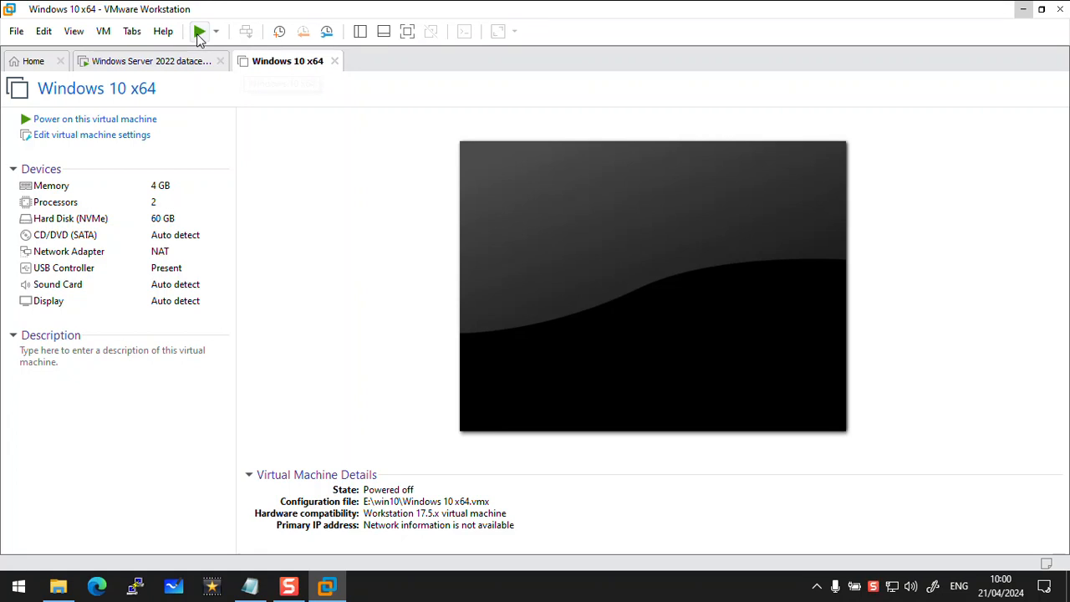
Power on the Windows 10 x64 virtual machine, dismiss the guest installation notice, and network-boot it from the Windows Deployment Services server
left_click(199, 33)
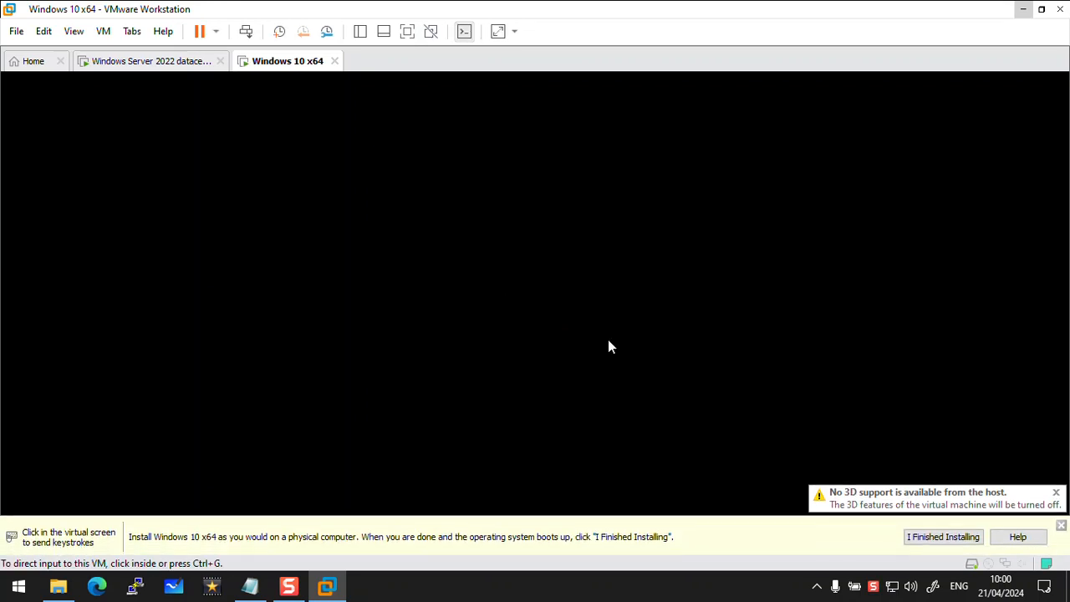
left_click(948, 537)
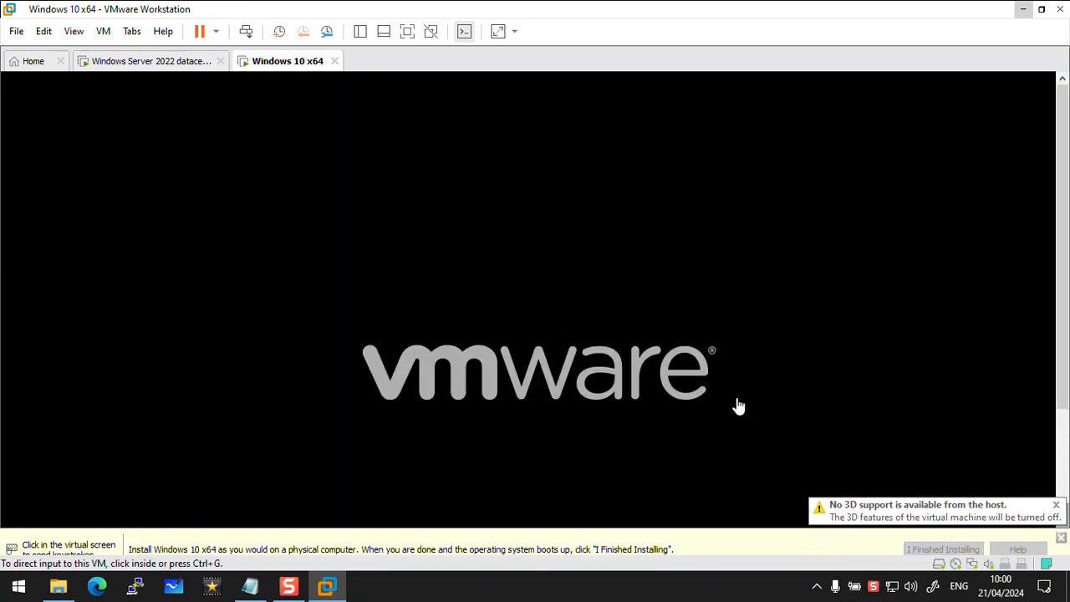
left_click(536, 284)
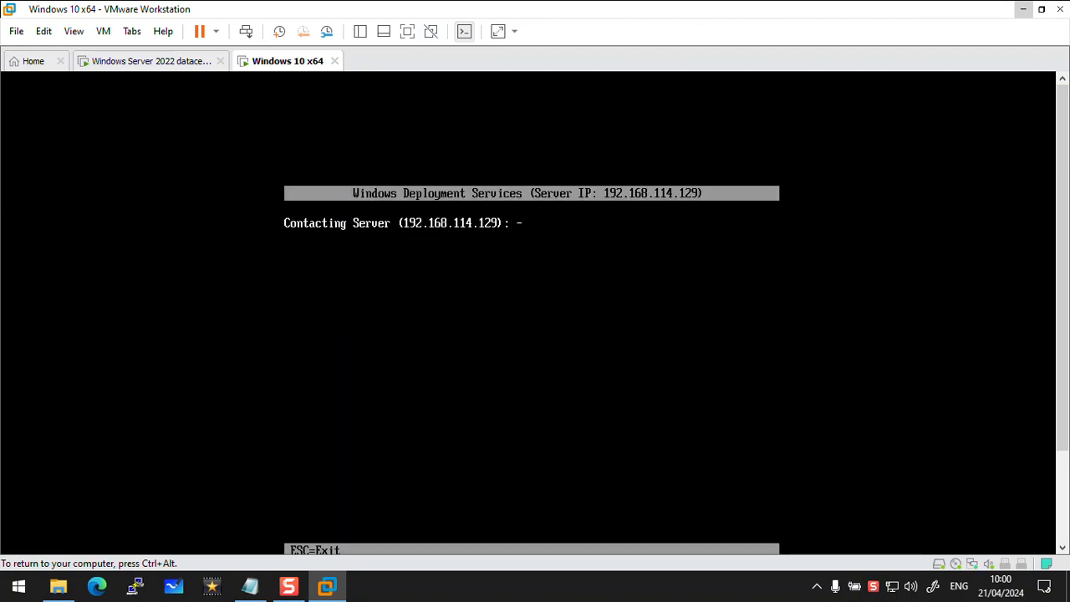
key("ctrl+alt")
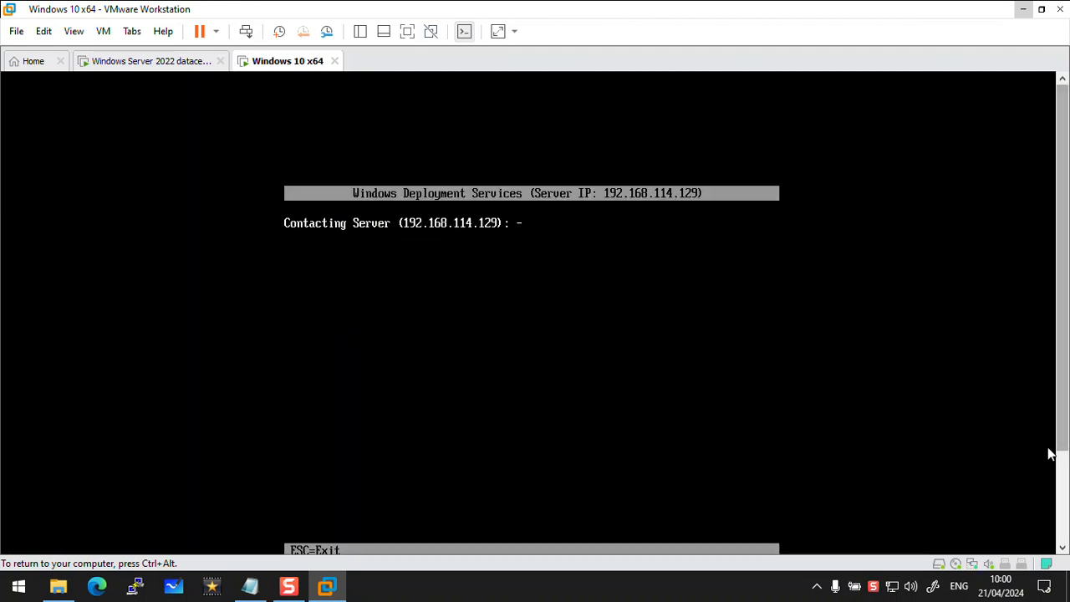
left_click(1063, 491)
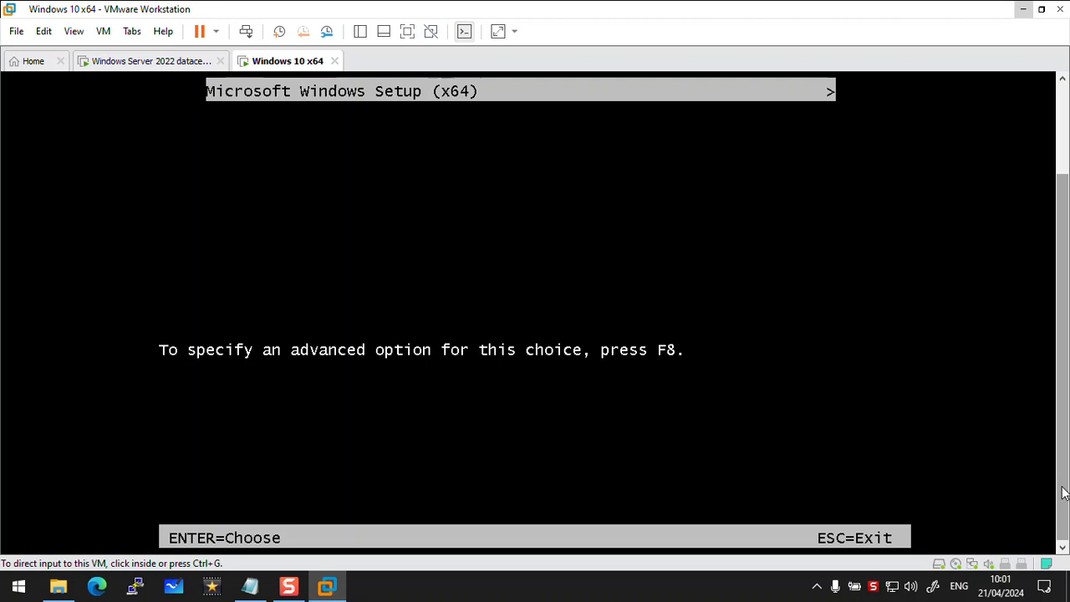
Boot the client virtual machine with the Microsoft Windows Setup (x64) image from the boot menu
left_click(716, 384)
key("ctrl+alt")
left_click_drag(1065, 314, 1065, 181)
left_click(733, 223)
key("Return")
key("ctrl+alt")
left_click(1062, 521)
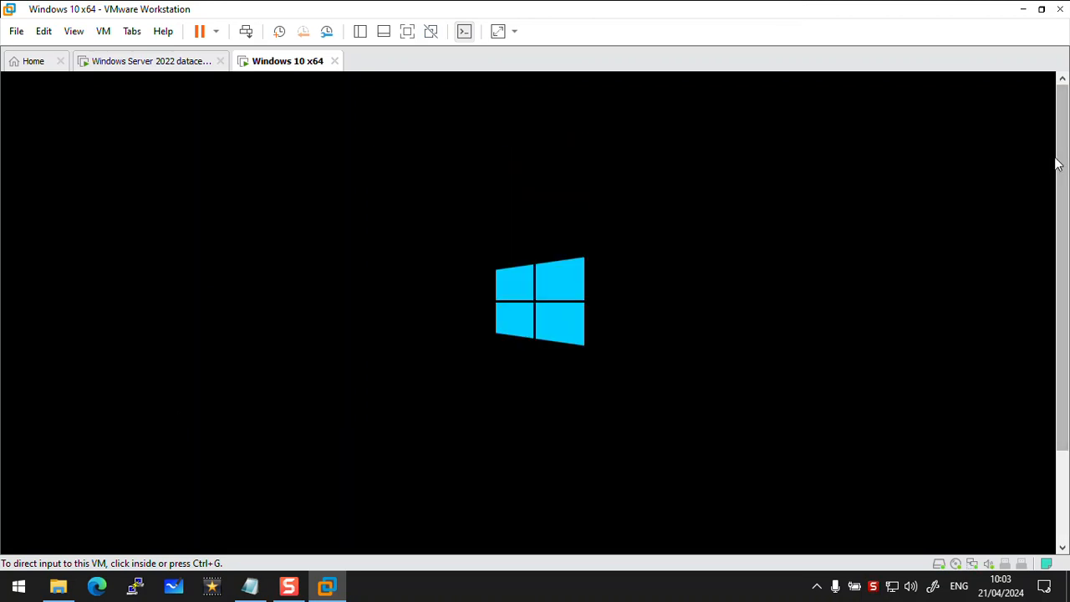
Postpone the VMware Tools installation reminder and direct input to the virtual machine while Windows Setup loads
left_click_drag(1062, 144, 1051, 295)
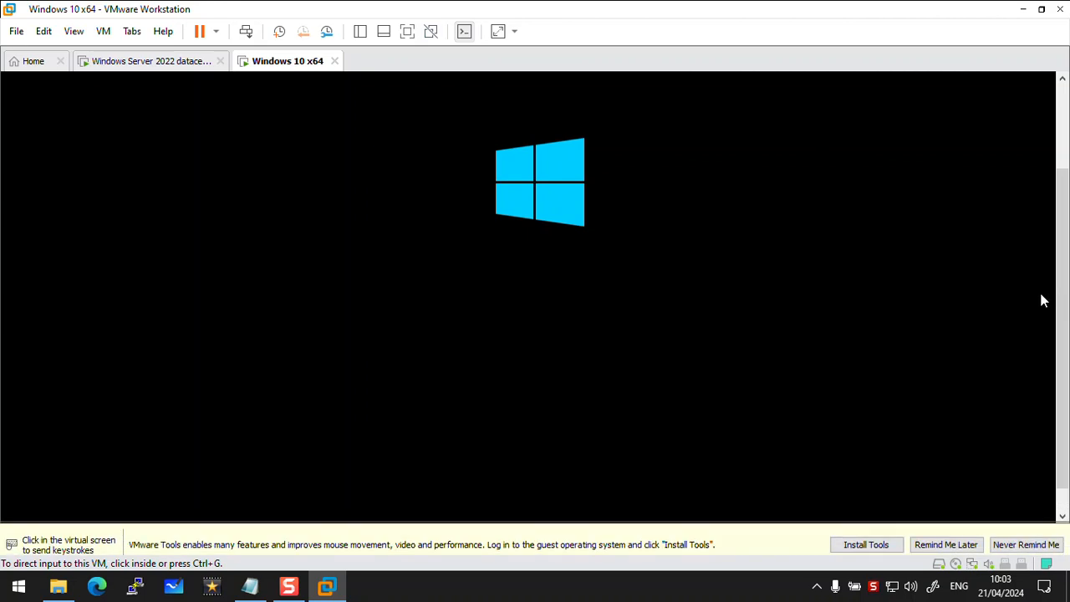
left_click(918, 539)
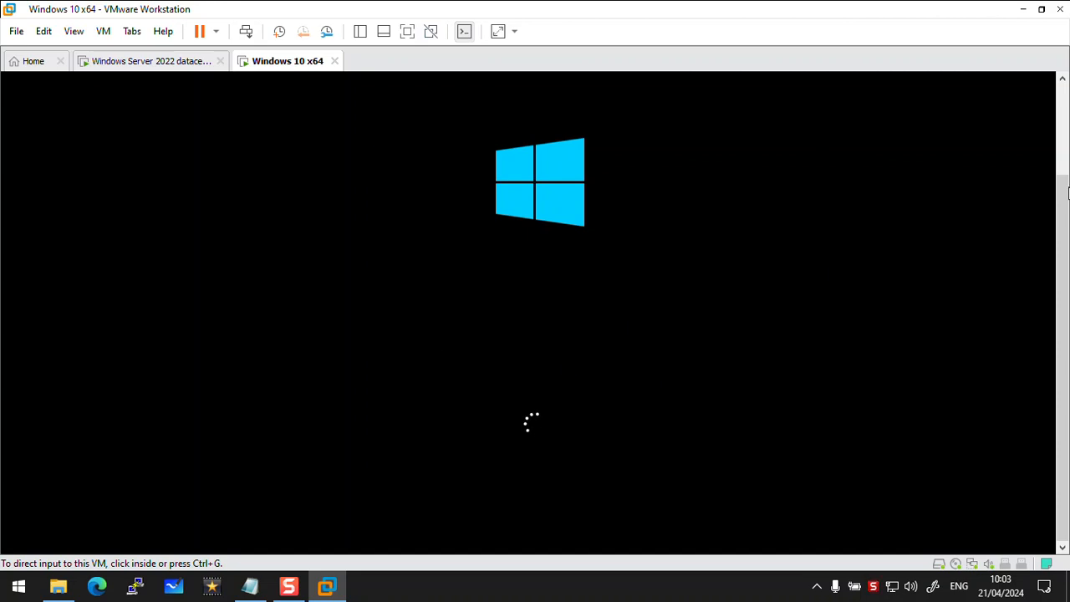
left_click(1060, 137)
left_click_drag(1060, 140, 1053, 334)
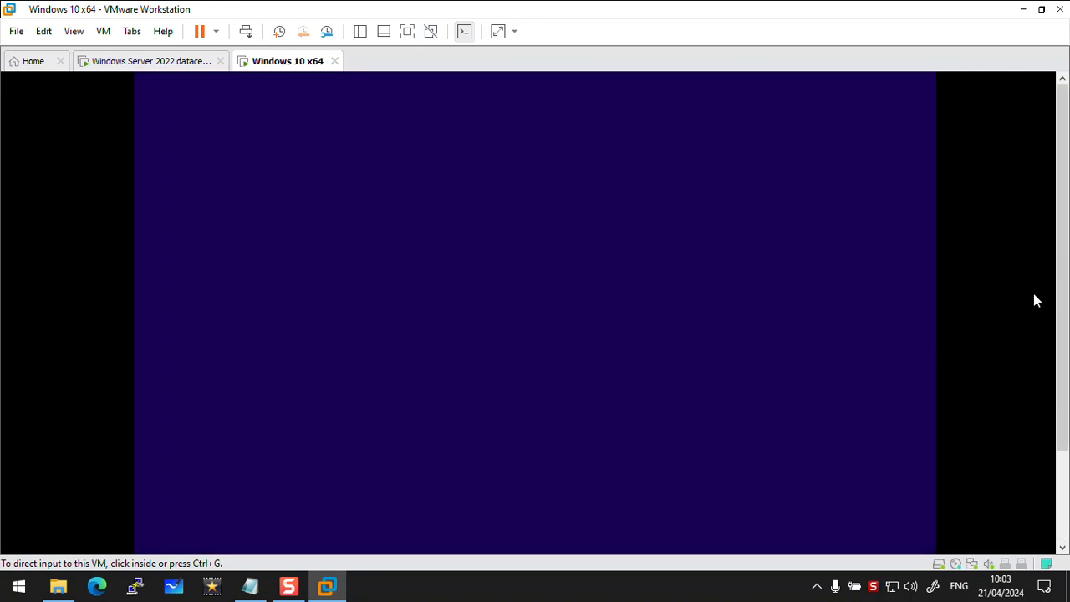
left_click(876, 334)
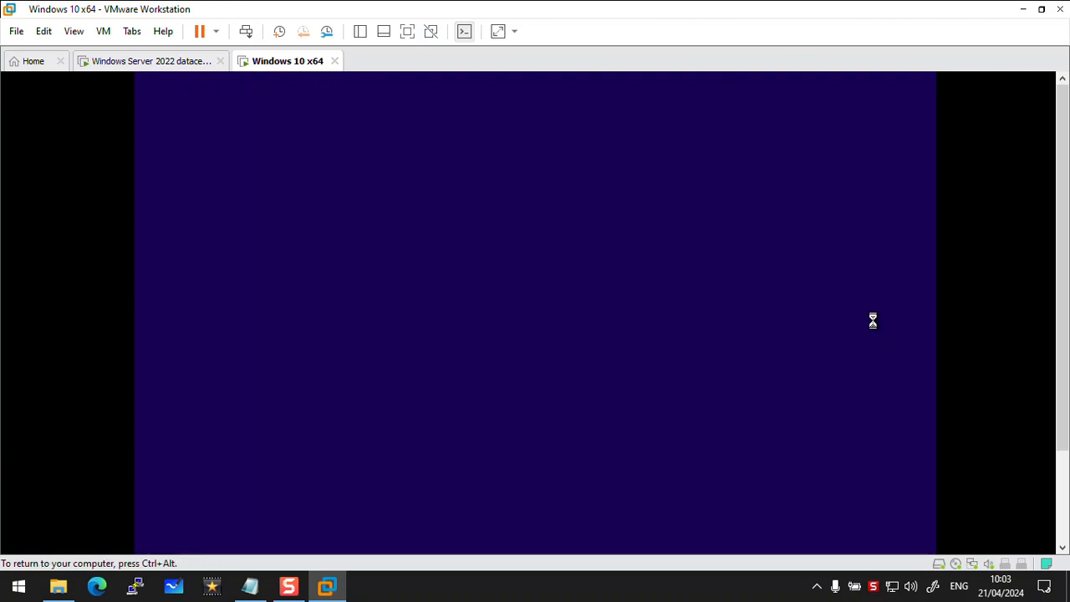